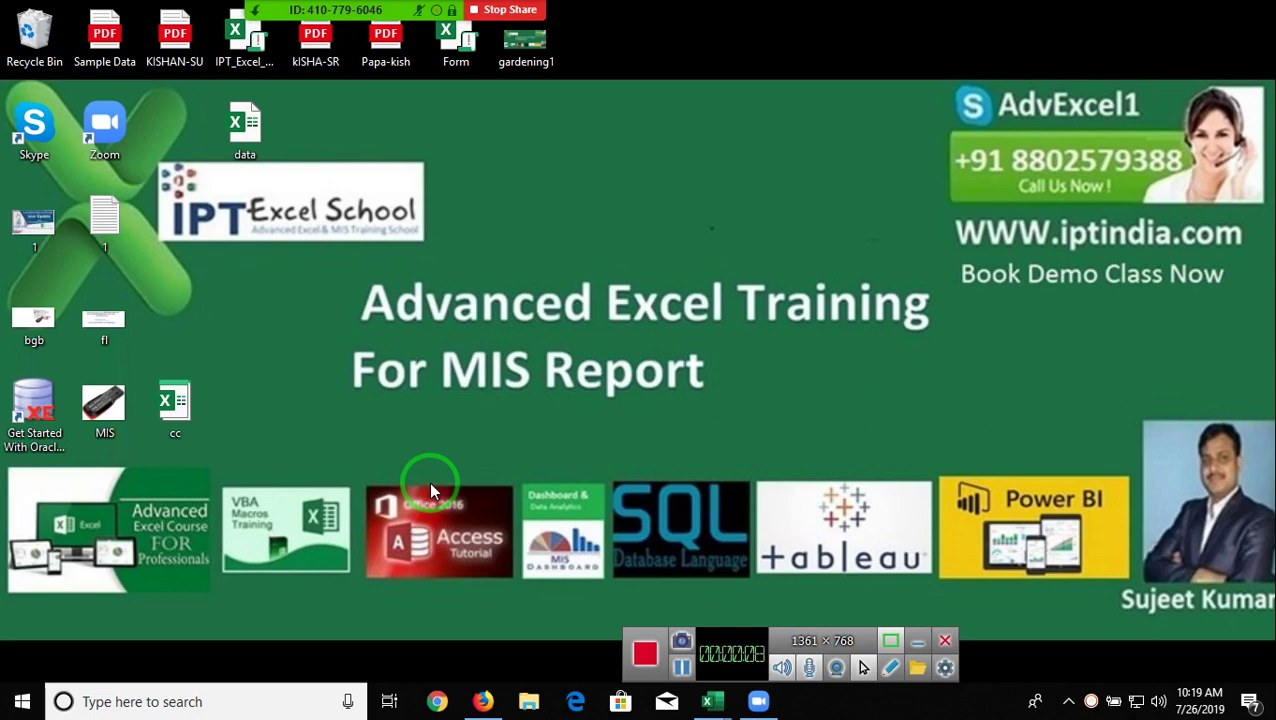
Check Zoom's audio and extra meeting options, then unmute the microphone
mouse_move(455, 30)
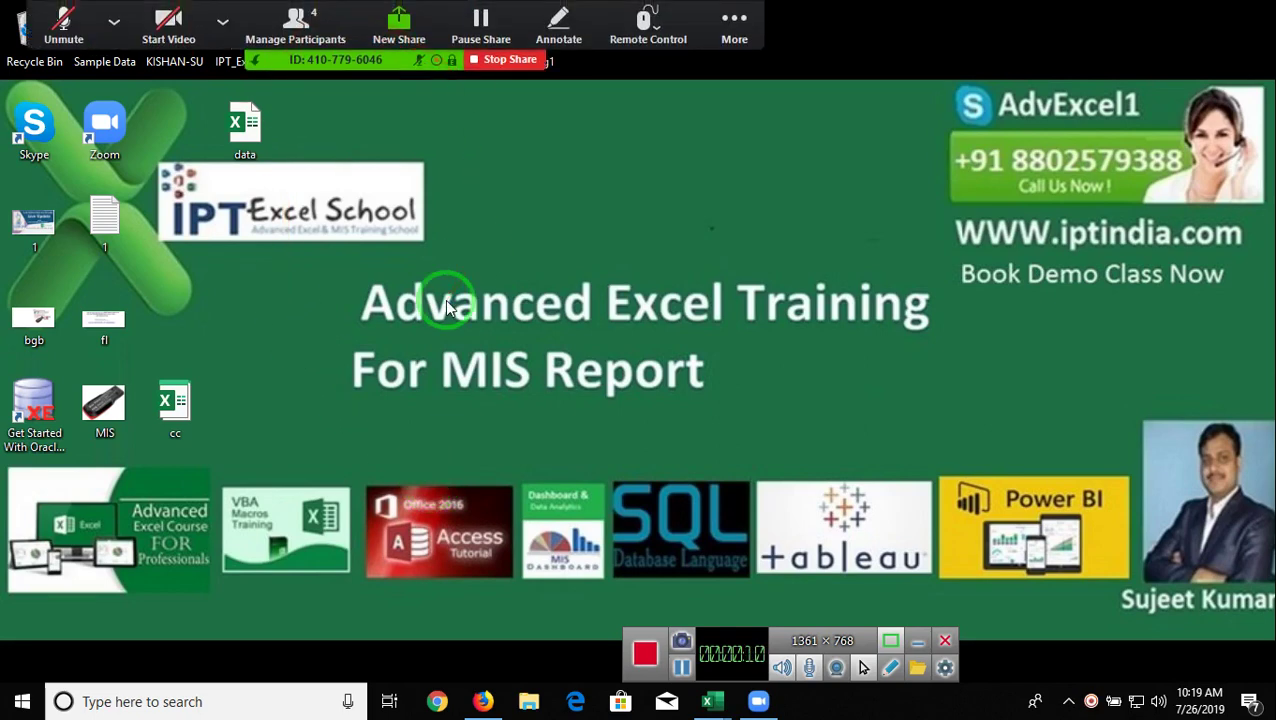
left_click(114, 20)
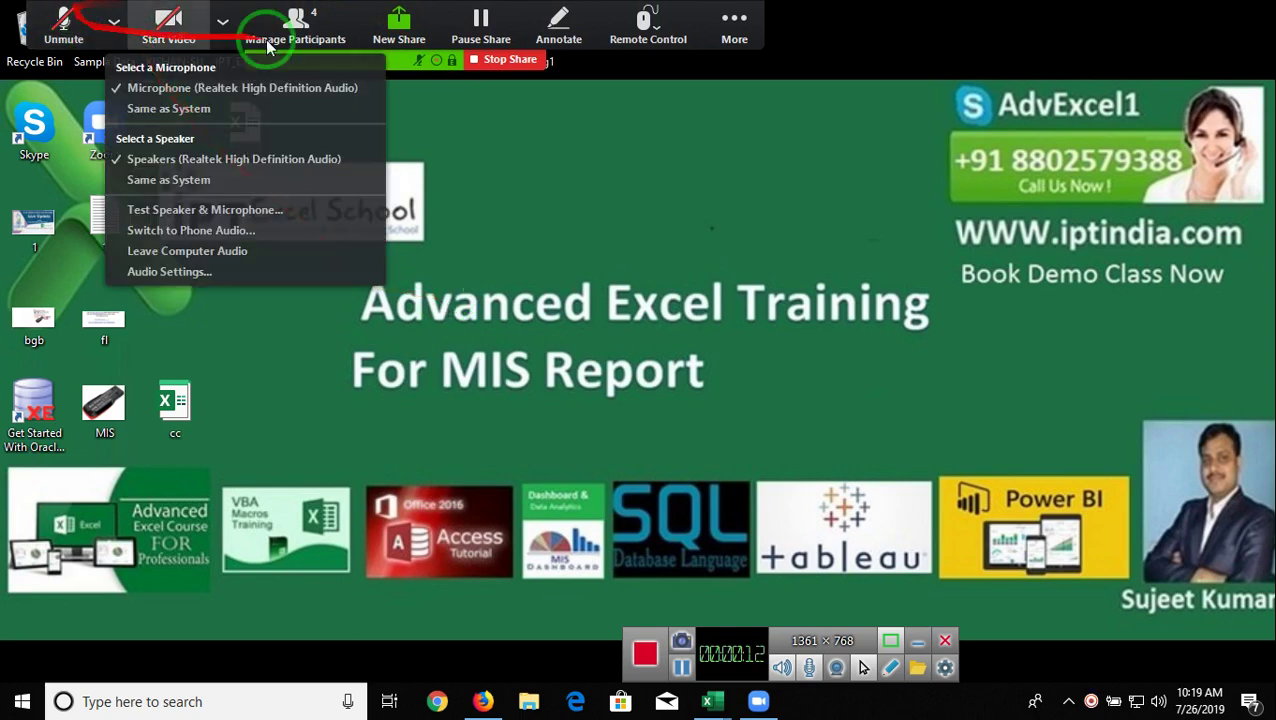
left_click(735, 20)
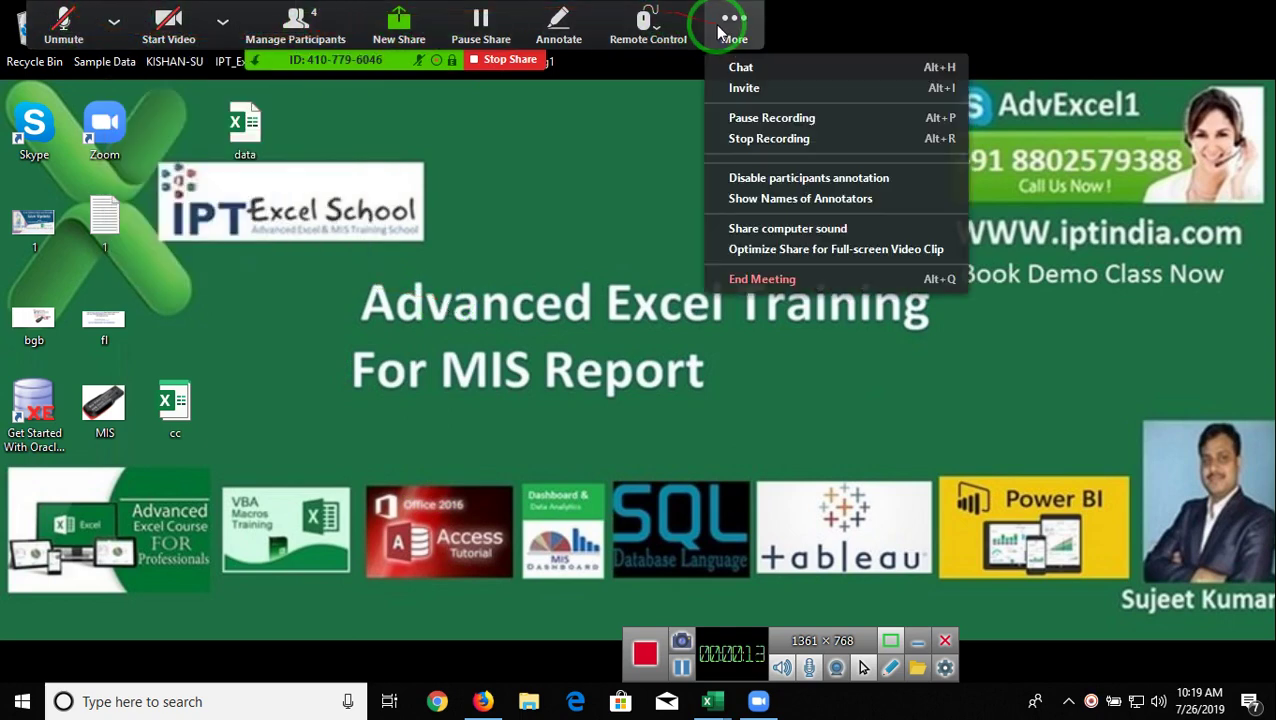
left_click(60, 25)
Open and close the Participants list, then bring up the open Excel workbook thumbnails
left_click(222, 20)
left_click(295, 25)
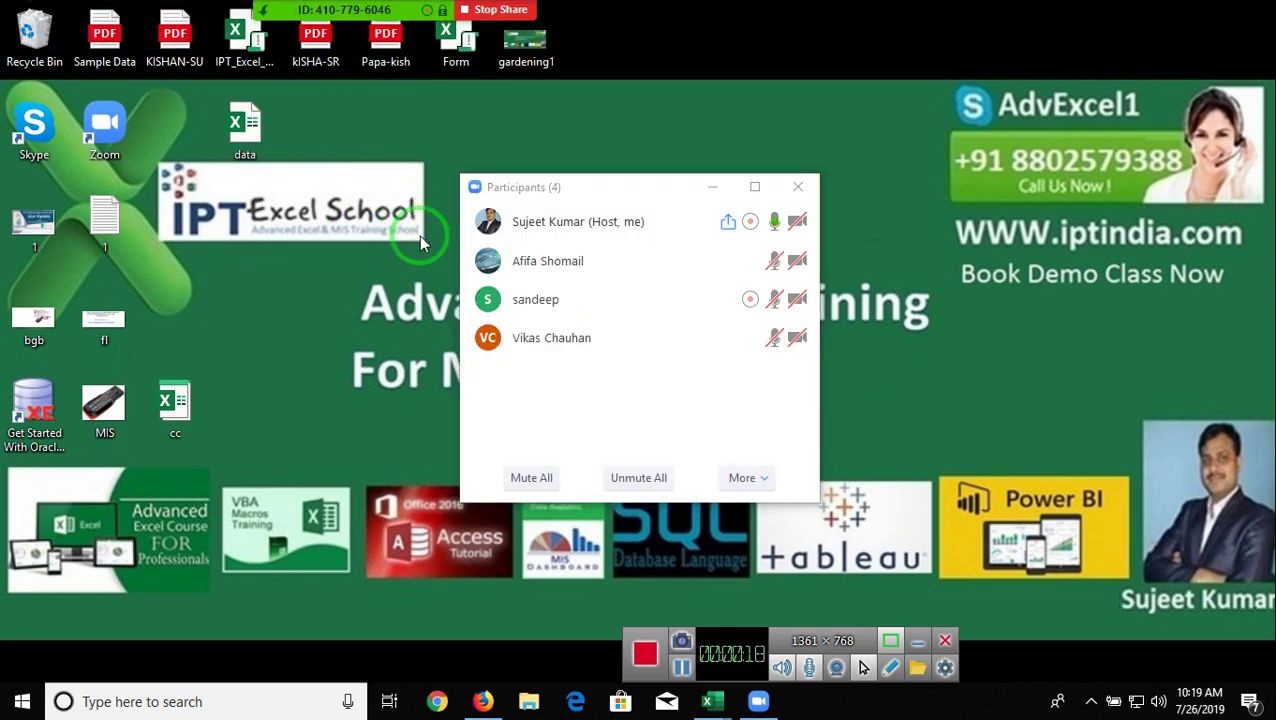
left_click(787, 199)
left_click(728, 708)
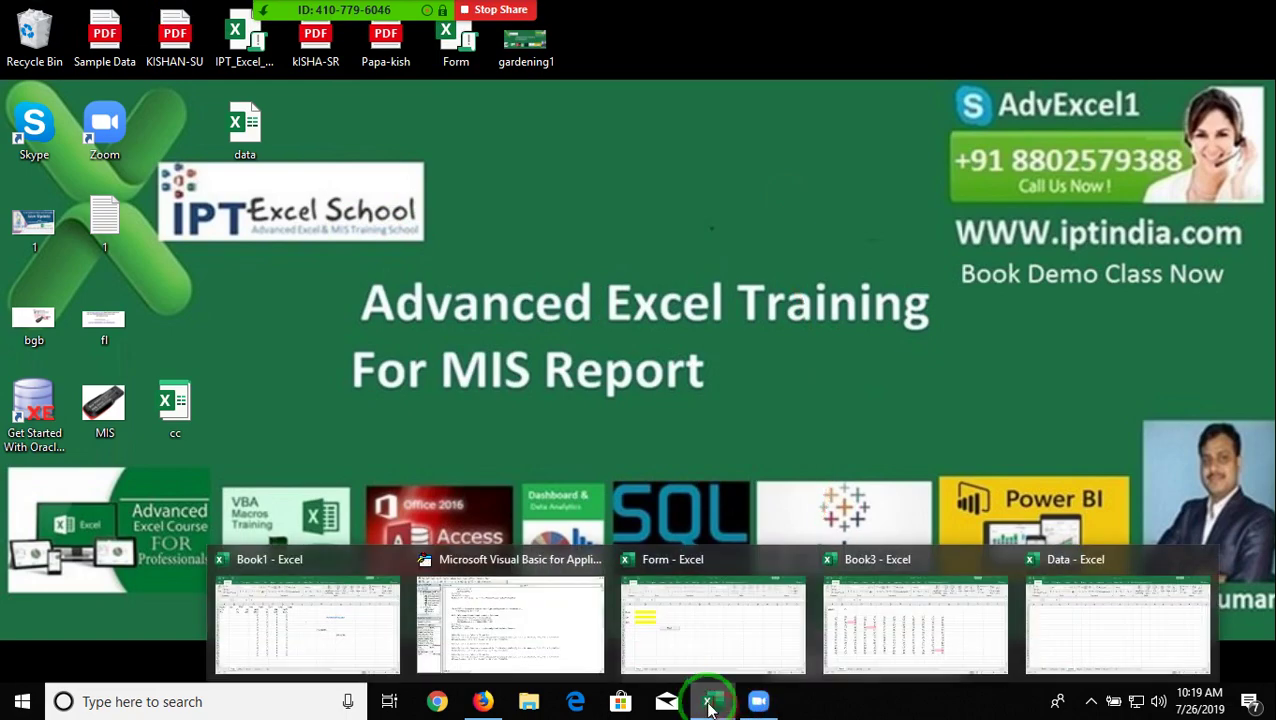
Switch to the Data workbook and enter the header Sr in A1
mouse_move(955, 660)
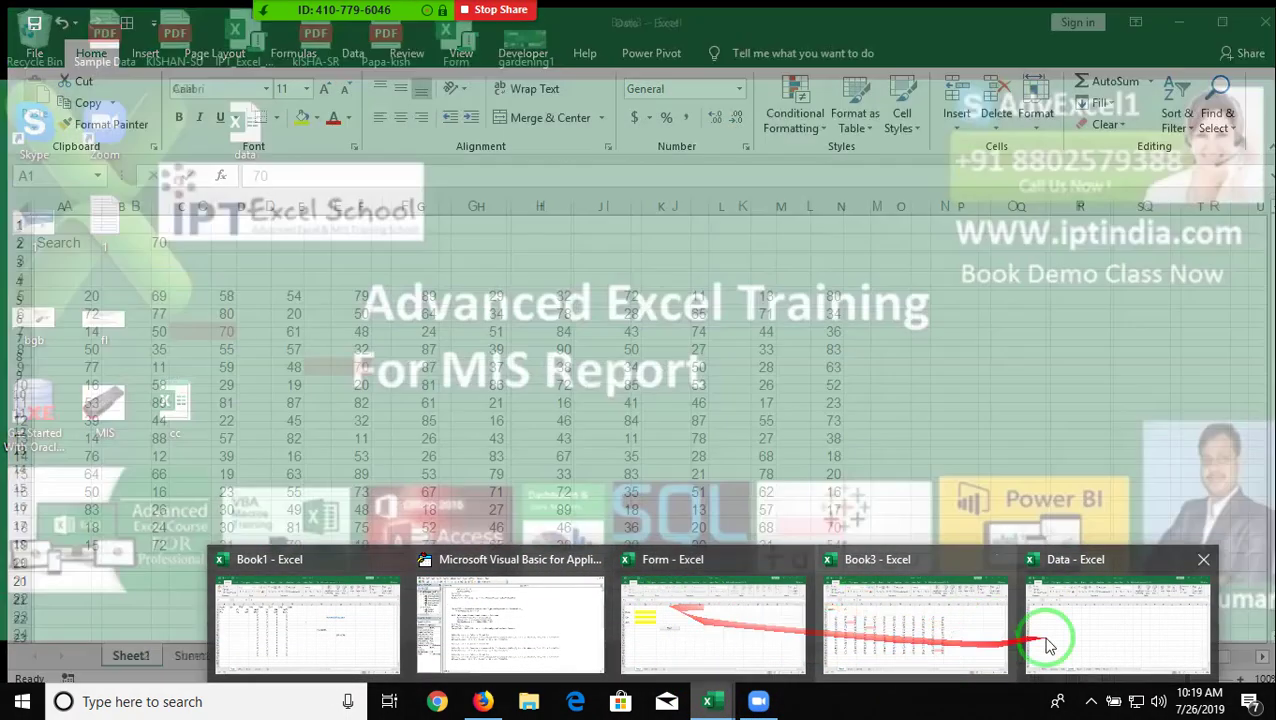
left_click(1077, 628)
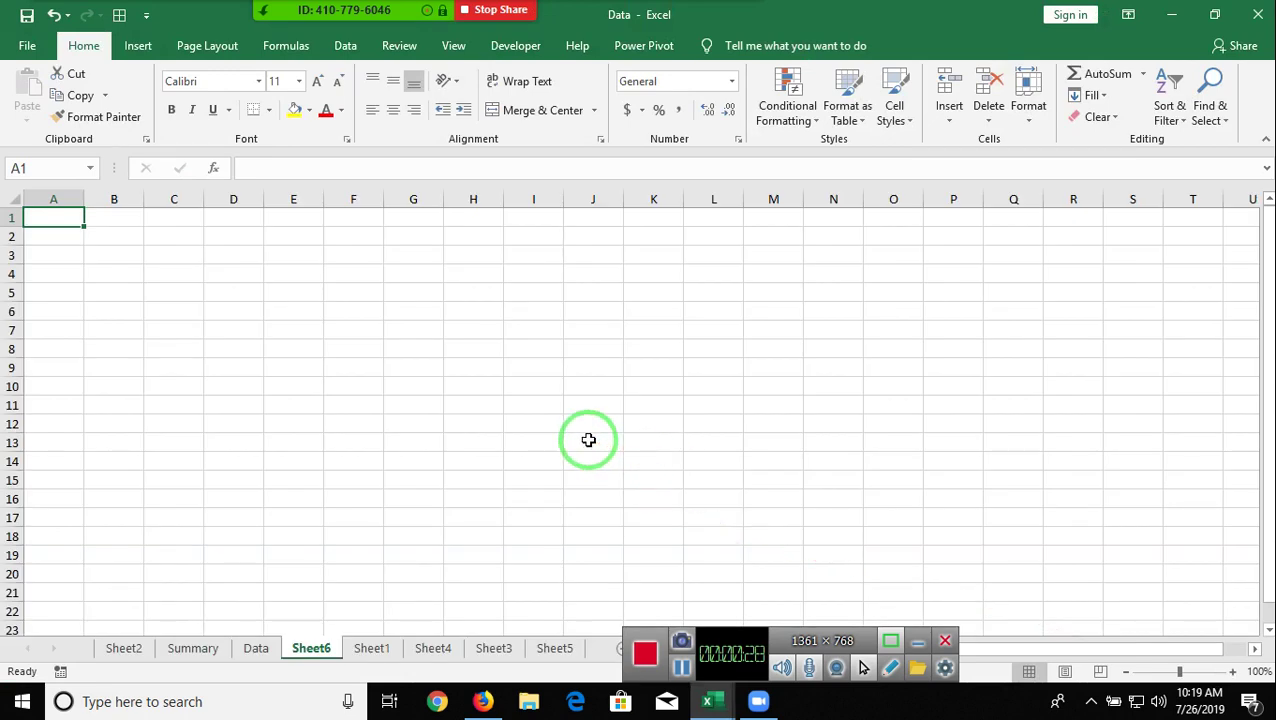
type("Sr")
key("Return")
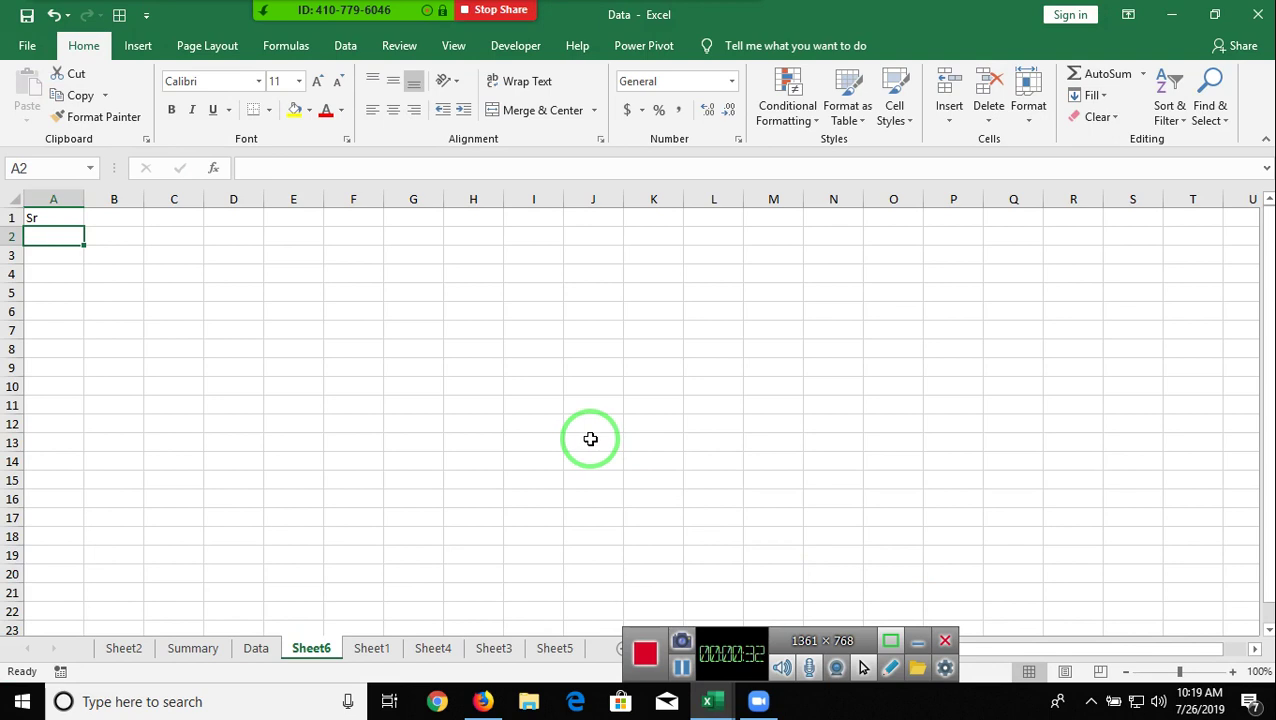
Enter serial numbers 1 through 6 in A2:A7
type("1")
key("Return")
type("2")
key("Return")
type("3")
key("Return")
type("4")
key("Return")
type("5")
key("Return")
type("6")
key("Return")
Enter 8 in A8, deliberately skipping 7
key("Up")
key("Up")
key("Up")
key("Up")
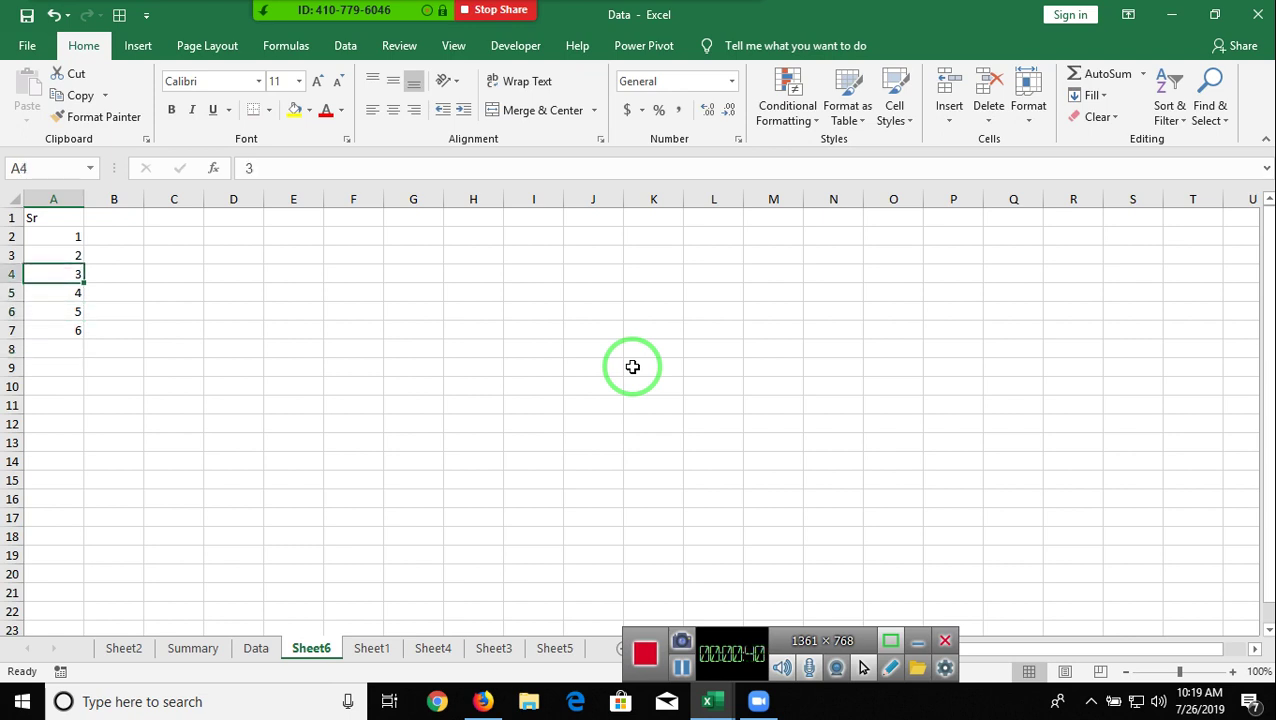
key("Up")
key("Up")
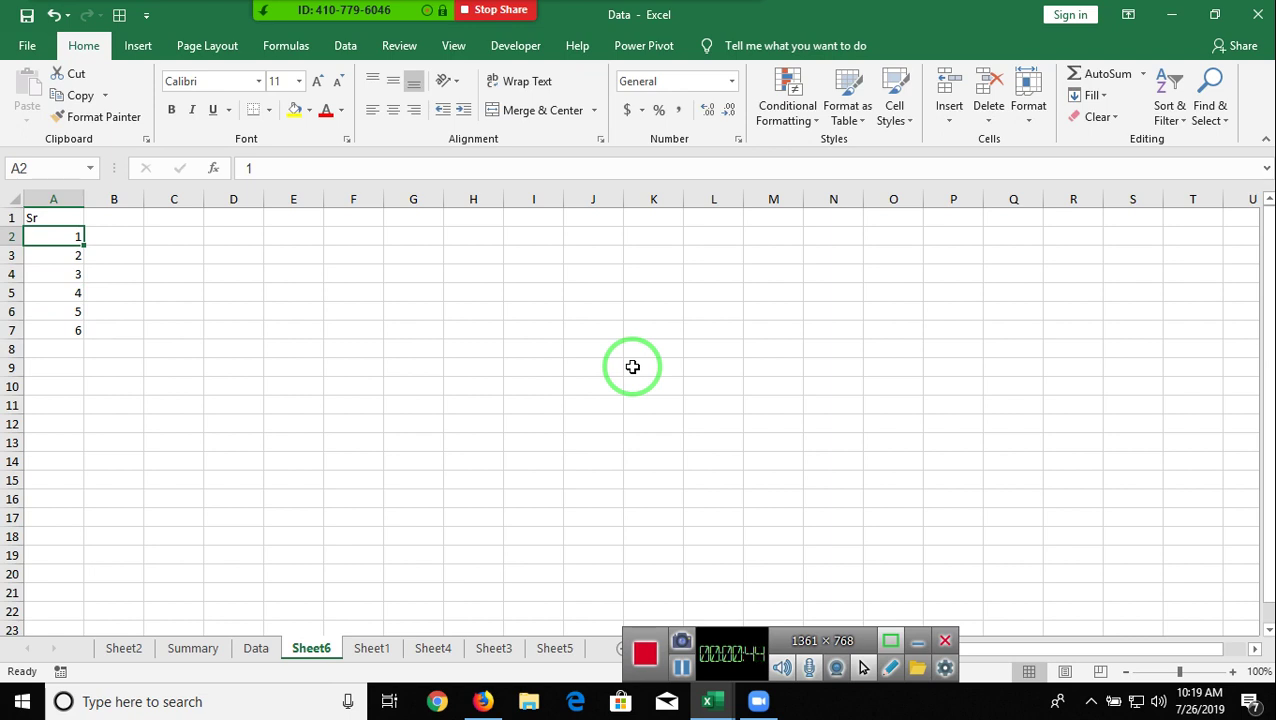
key("Down")
key("Down")
key("Down")
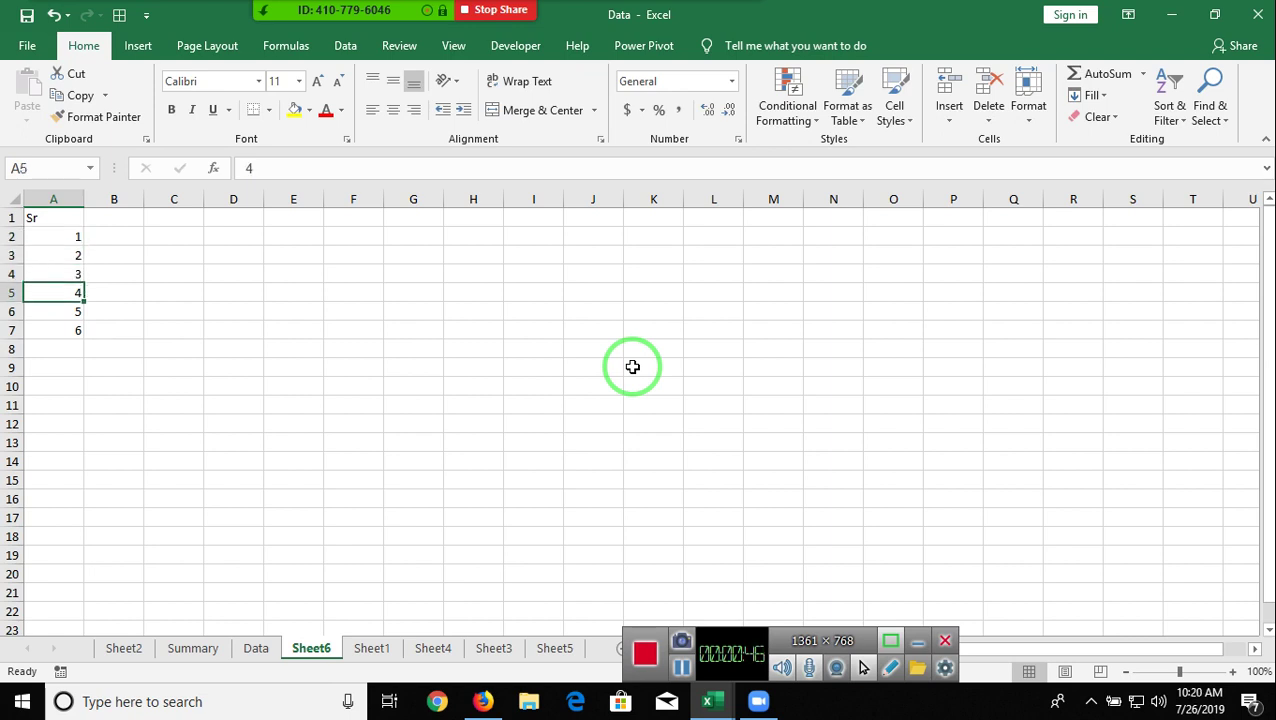
key("Down")
Move up and down the Sr column to review the entered numbers
key("Down")
key("Down")
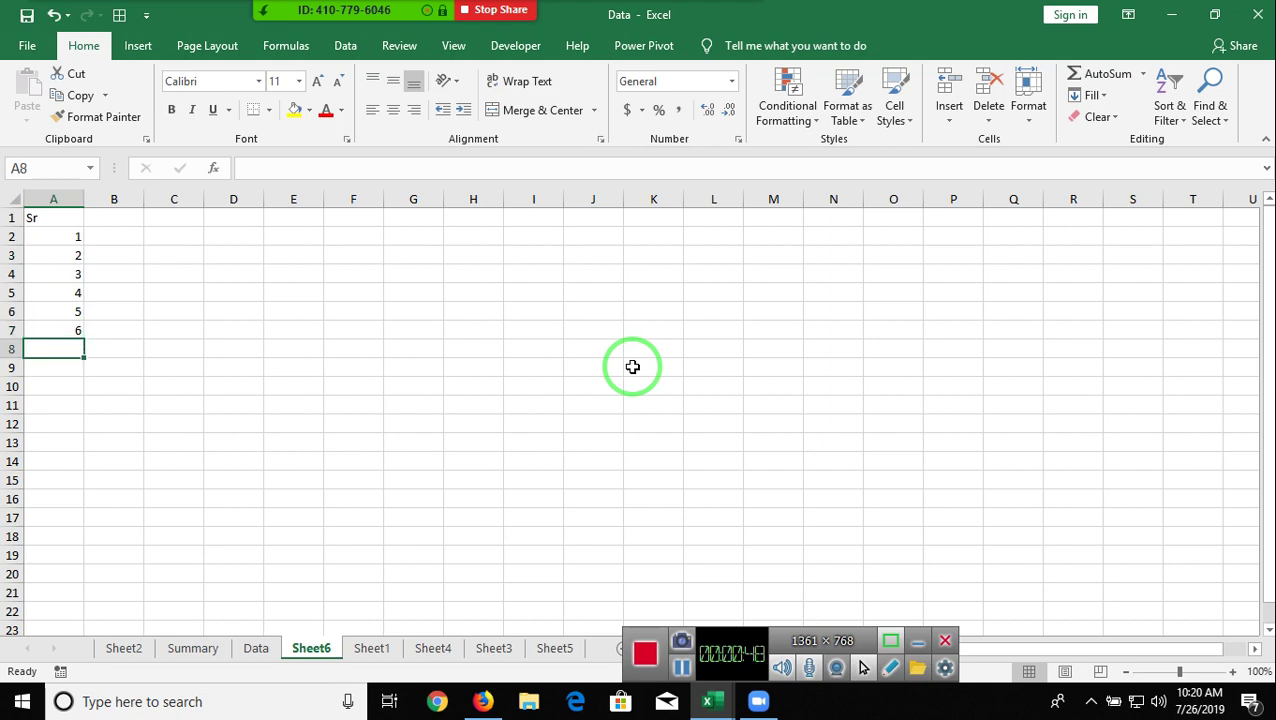
type("8")
key("Return")
key("Up")
key("Up")
key("Down")
key("Up")
key("Down")
key("Up")
key("Down")
key("Up")
key("Up")
key("Down")
key("Down")
key("Up")
key("Up")
key("Up")
key("Up")
key("Up")
key("Up")
key("Down")
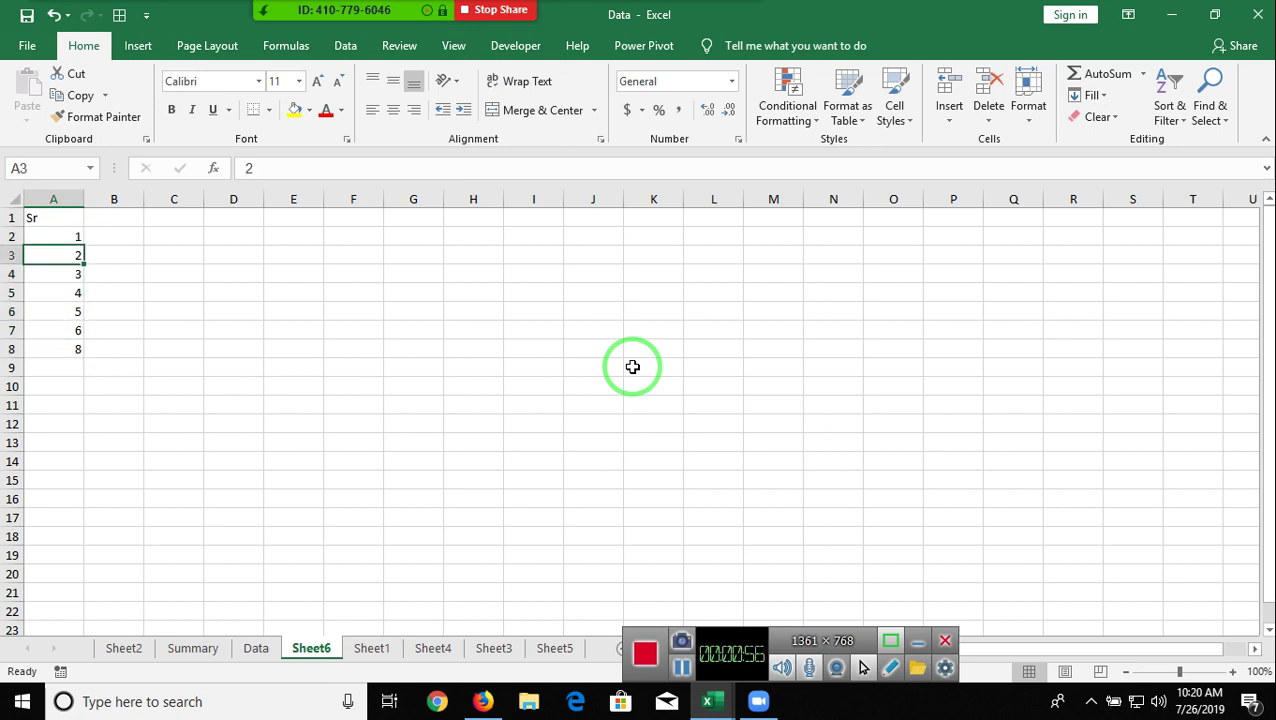
left_click(788, 110)
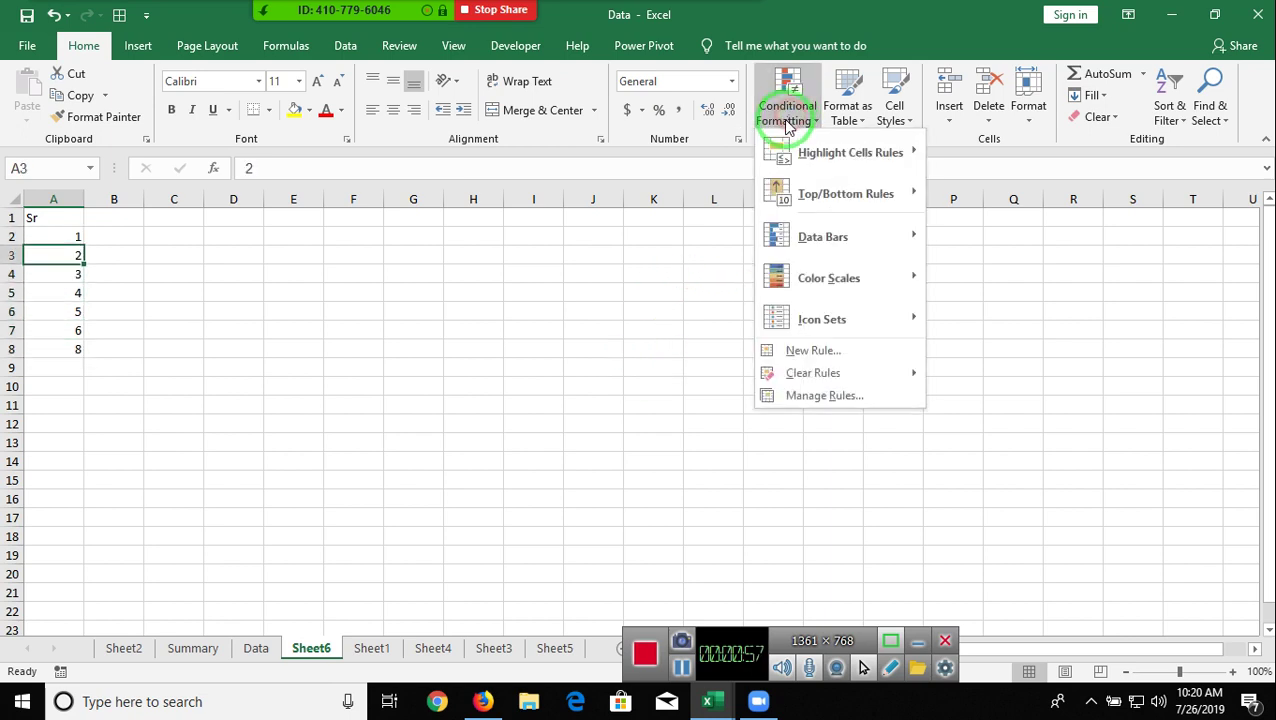
Create a new formula-based rule and enter =$A$2+ as its formula so far
left_click(812, 352)
left_click(769, 353)
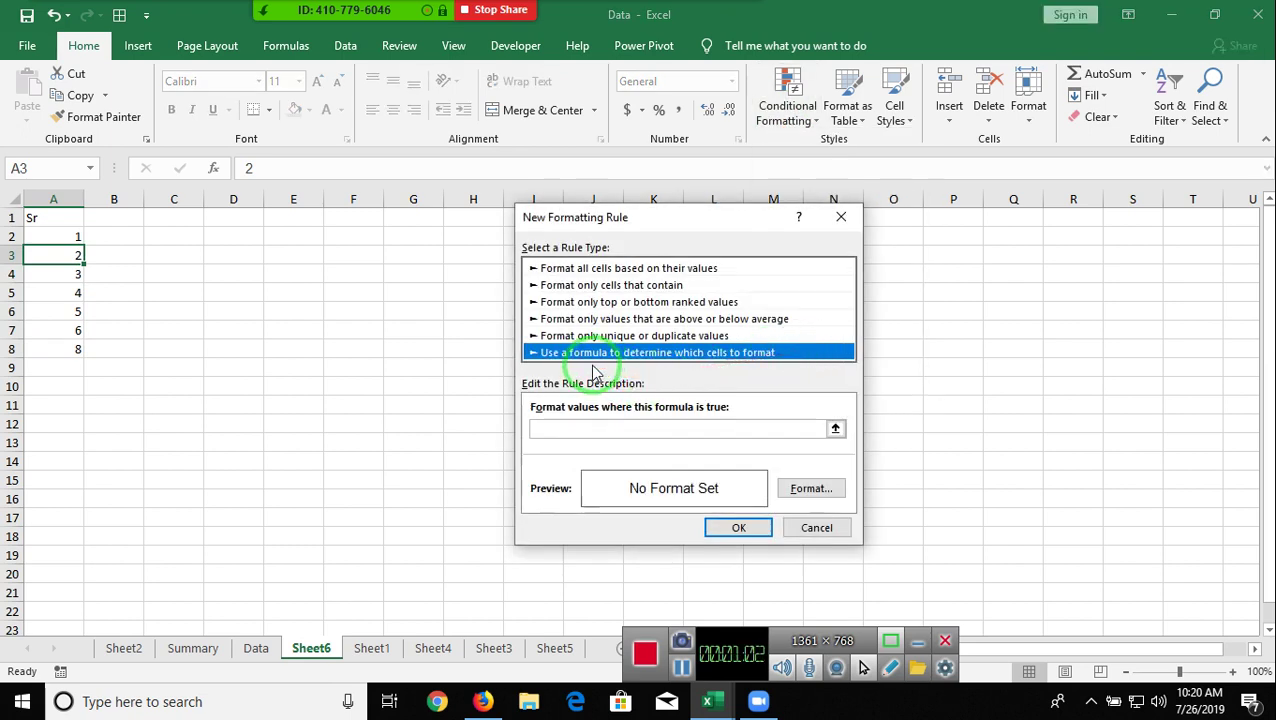
left_click(588, 427)
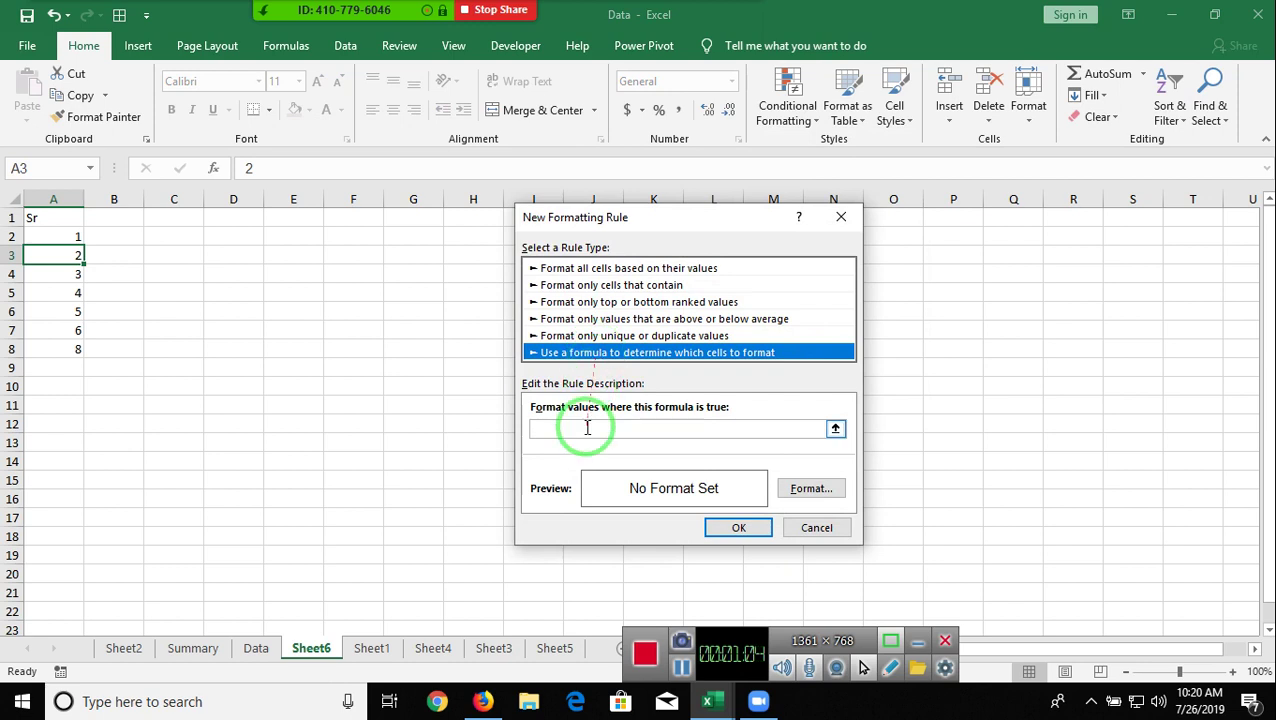
left_click(588, 427)
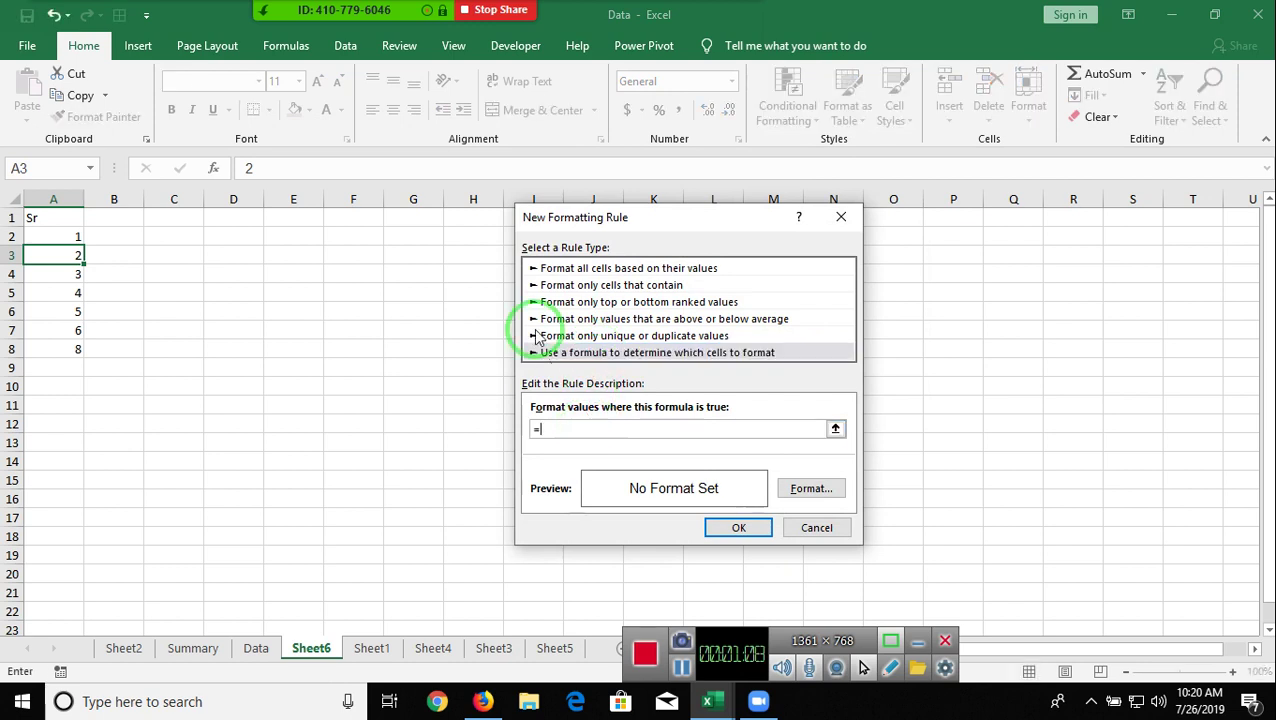
type("=")
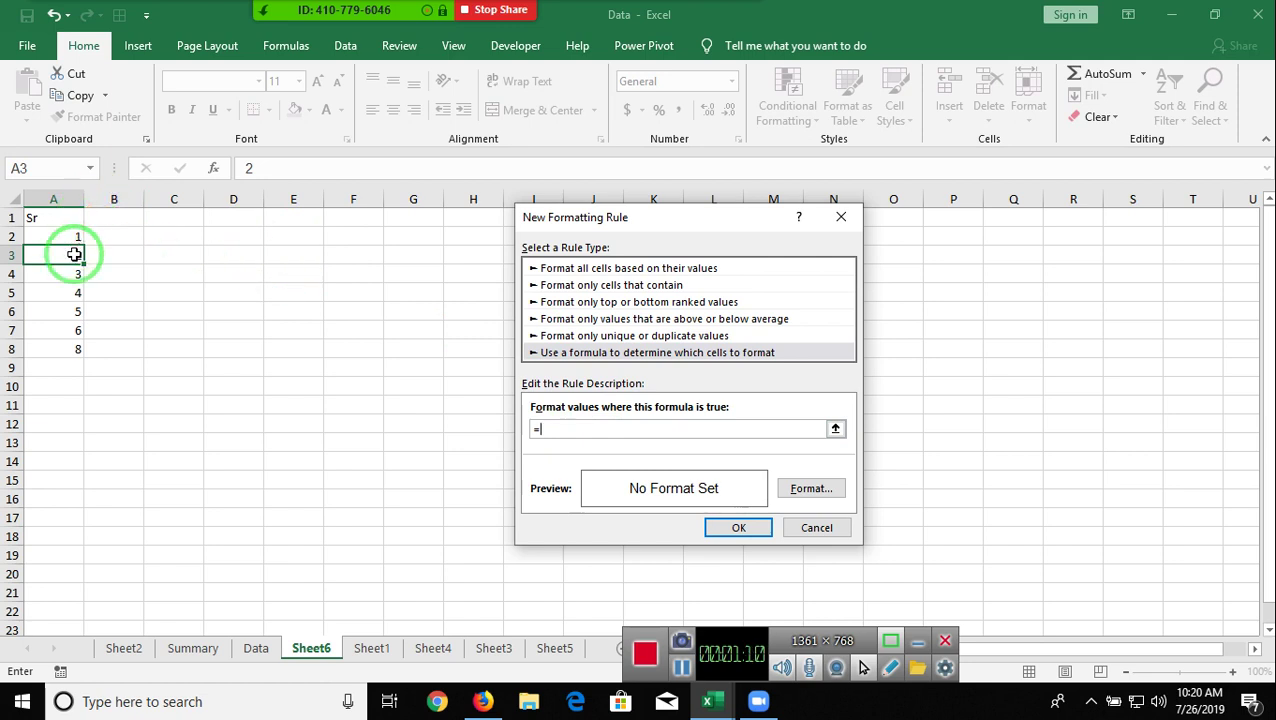
left_click(71, 237)
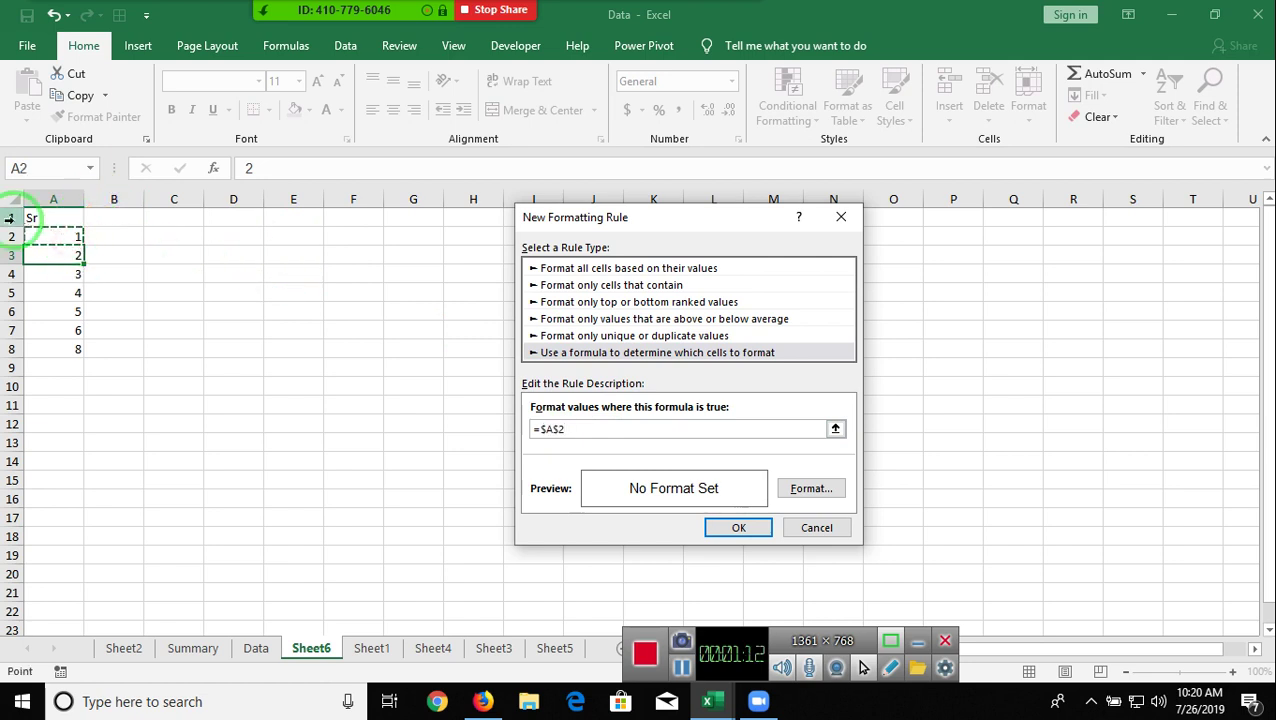
type("+1")
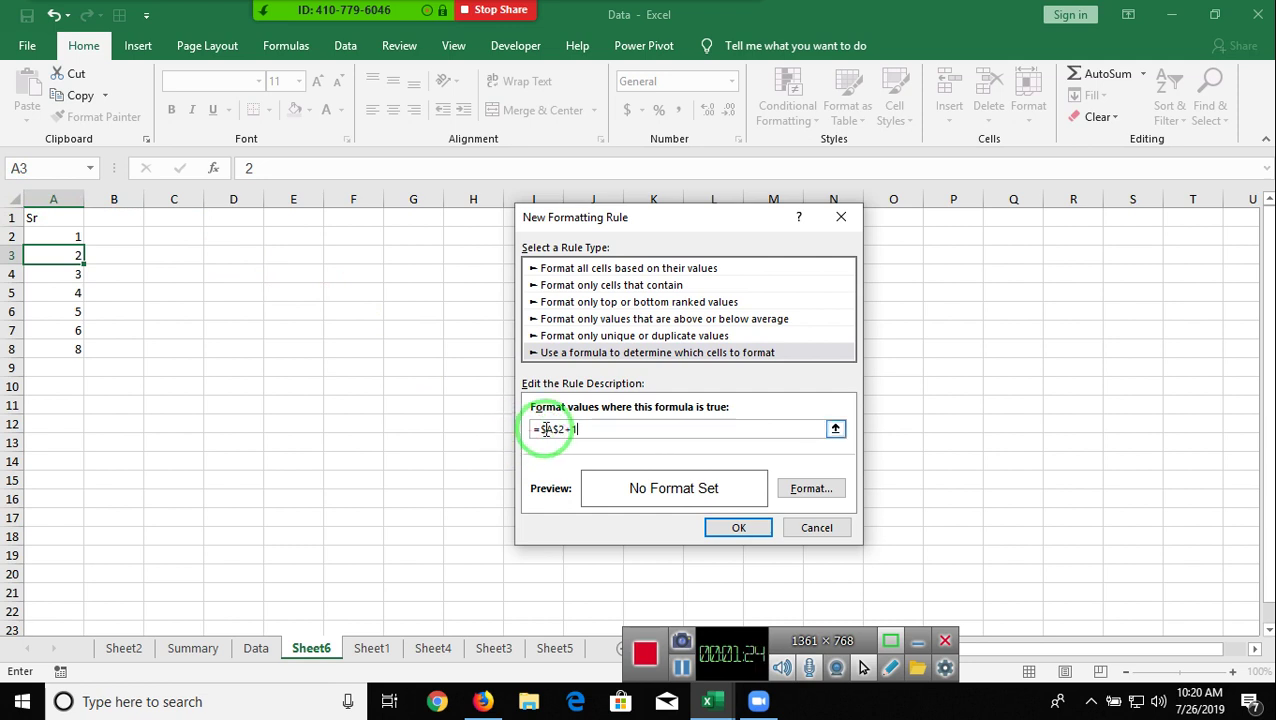
Edit the rule formula to =($A2+1)<>A$3, adjusting the absolute references
left_click(541, 429)
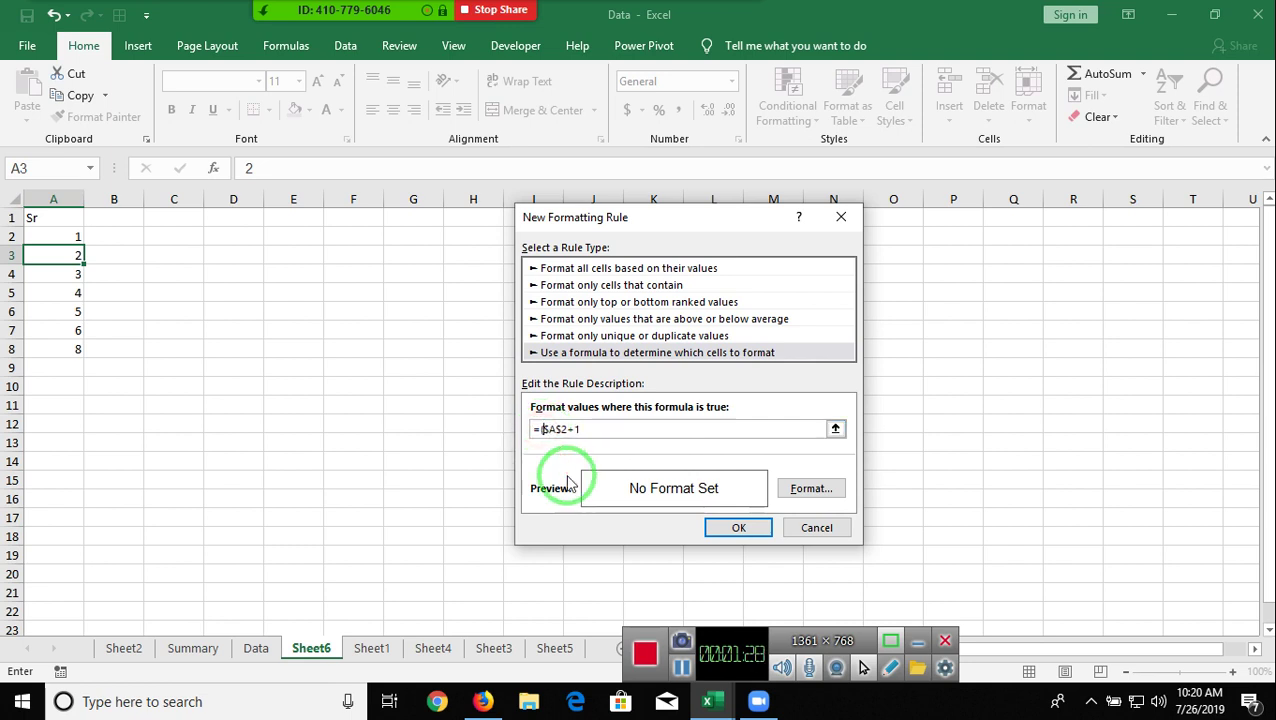
type("(")
left_click(640, 433)
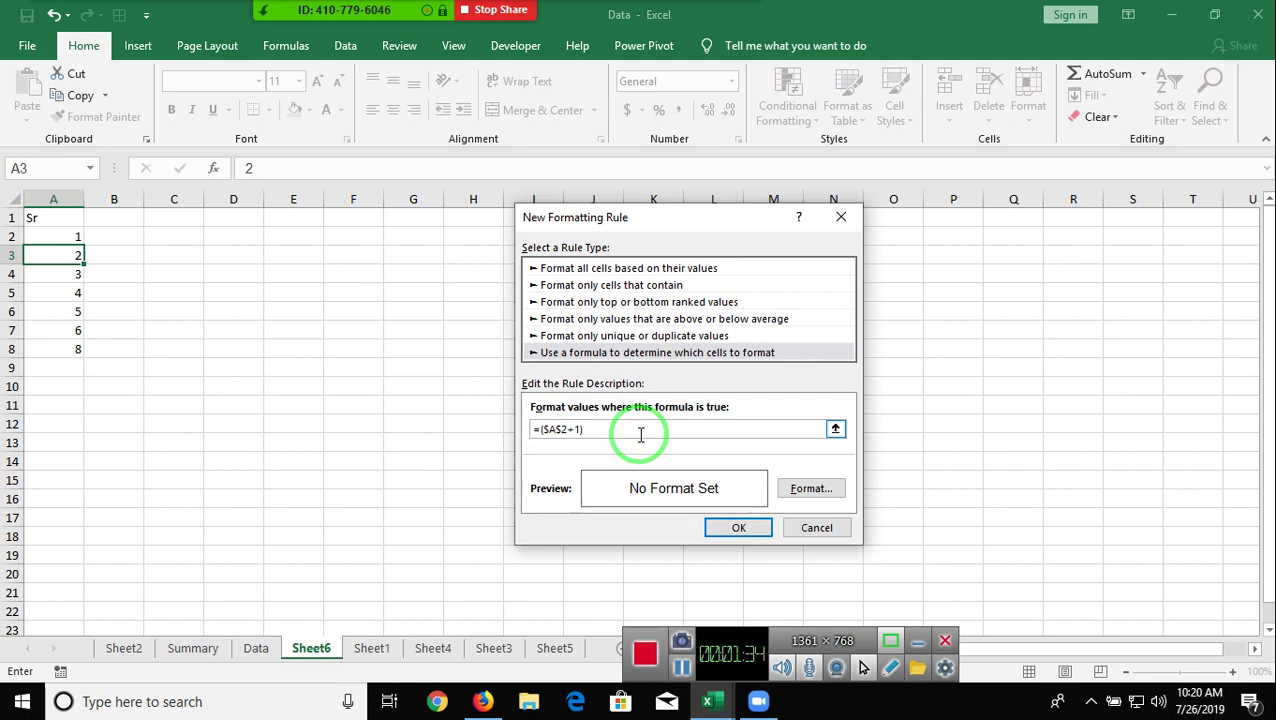
left_click(66, 255)
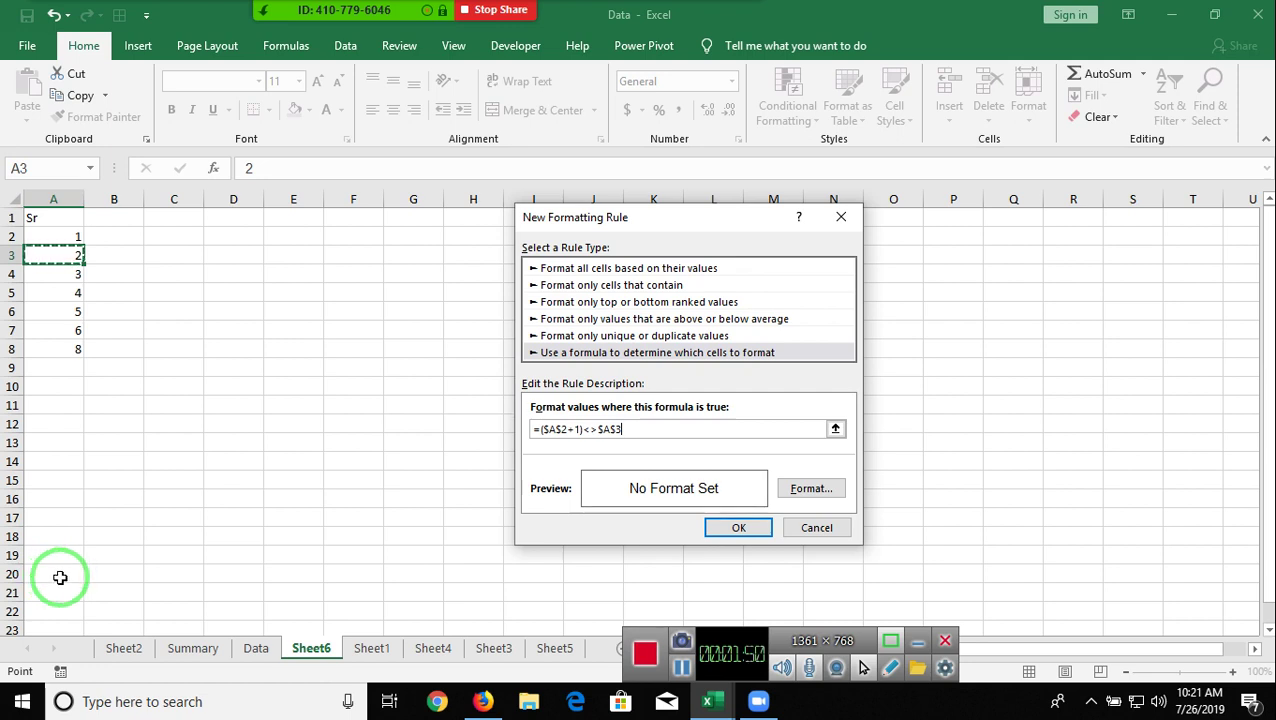
left_click(566, 429)
key("BackSpace")
type("2")
key("Delete")
type("+")
left_click(557, 429)
key("BackSpace")
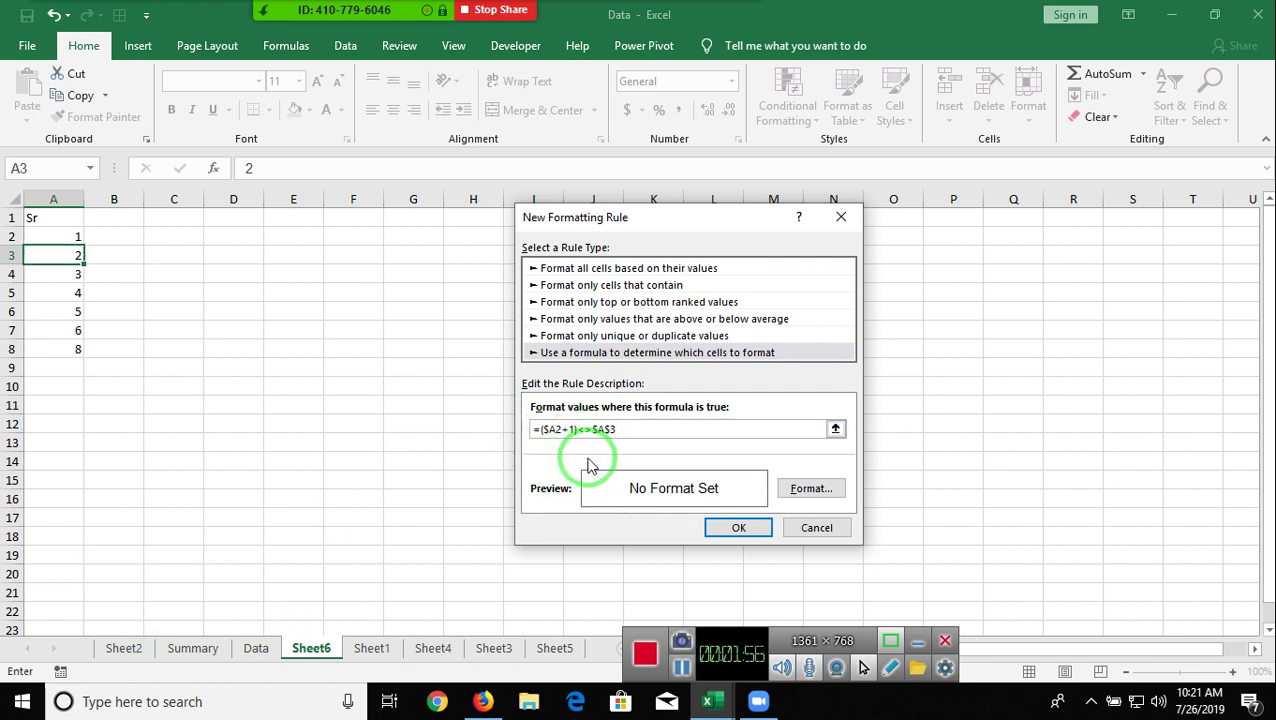
left_click(596, 429)
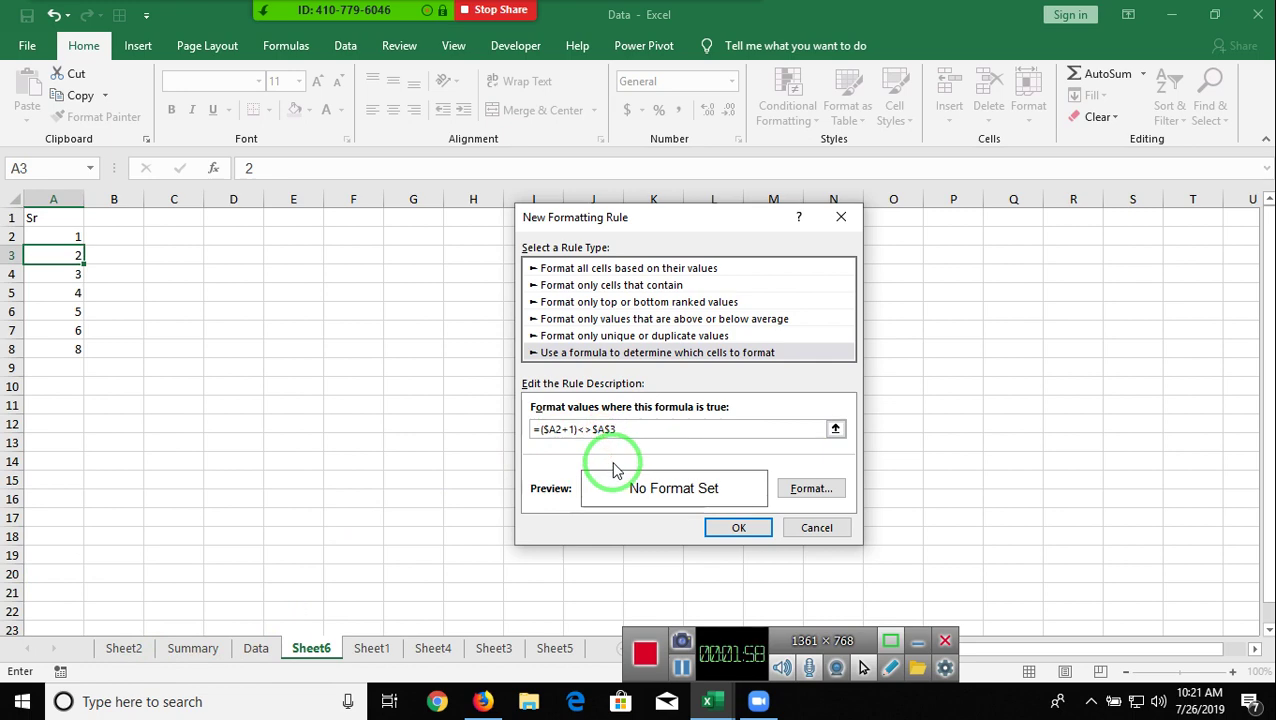
key("BackSpace")
Give the rule a yellow fill and confirm it
left_click(805, 490)
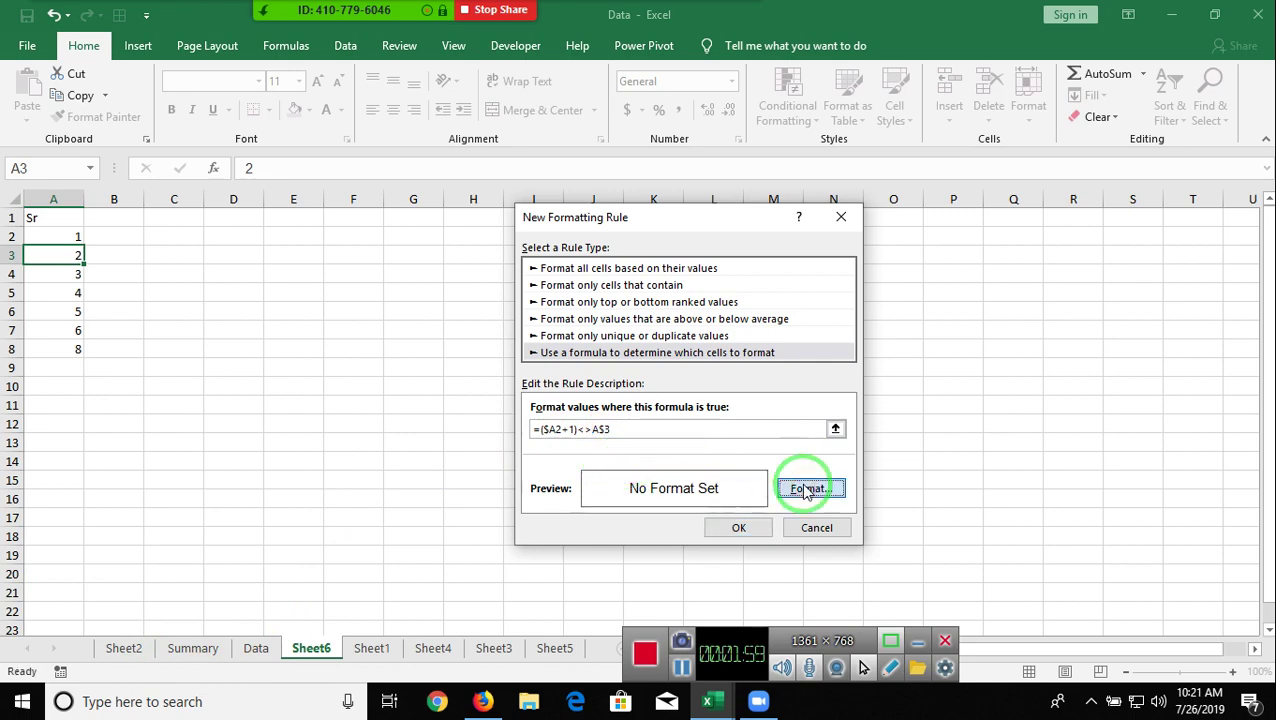
left_click(589, 359)
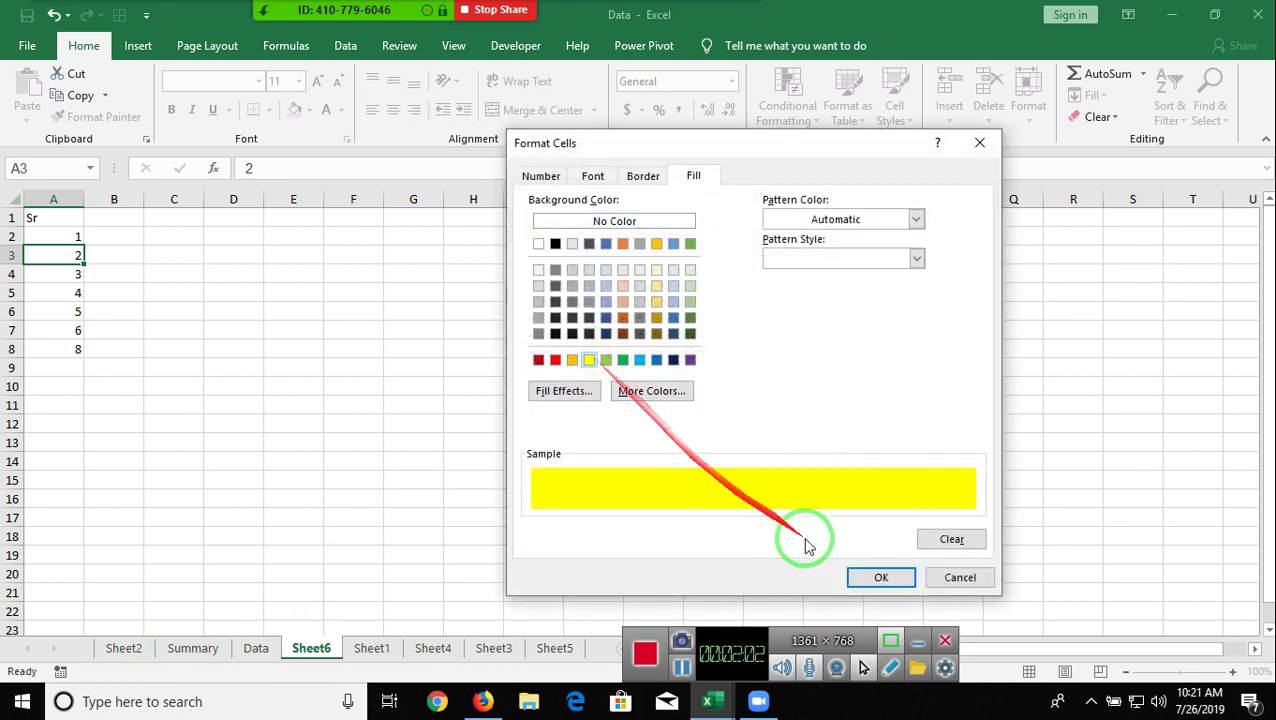
left_click(879, 577)
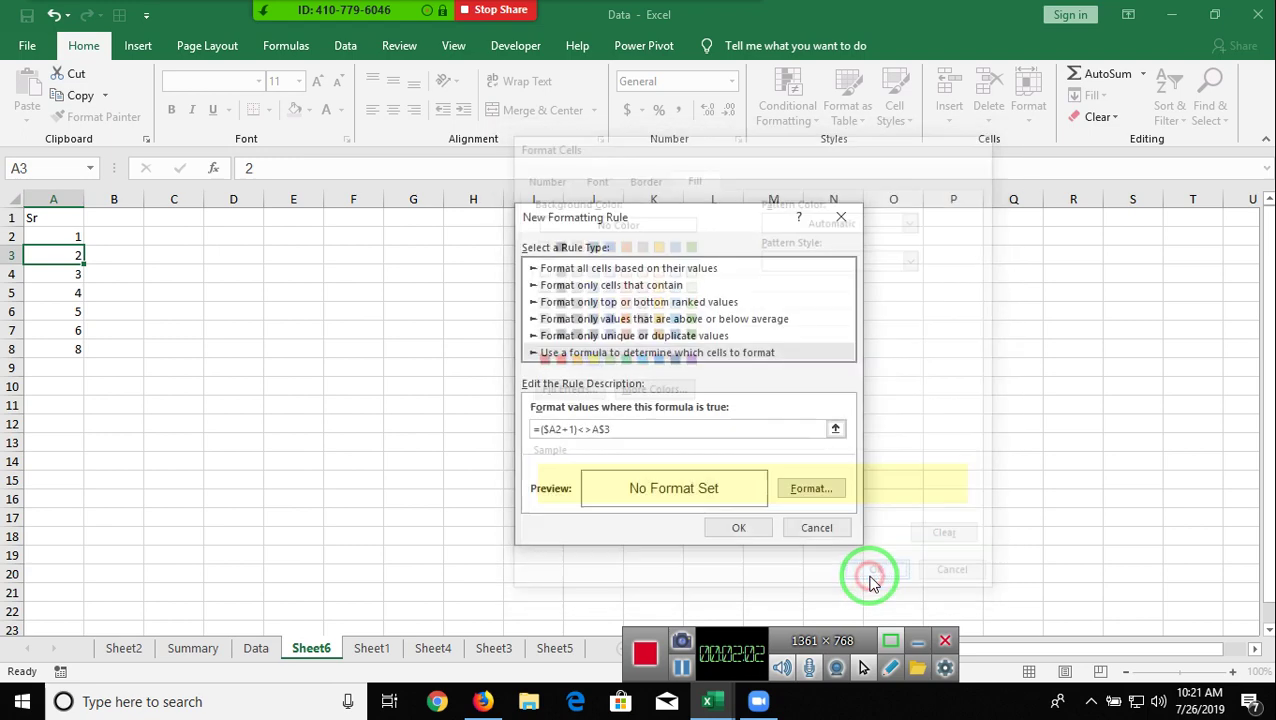
left_click(742, 535)
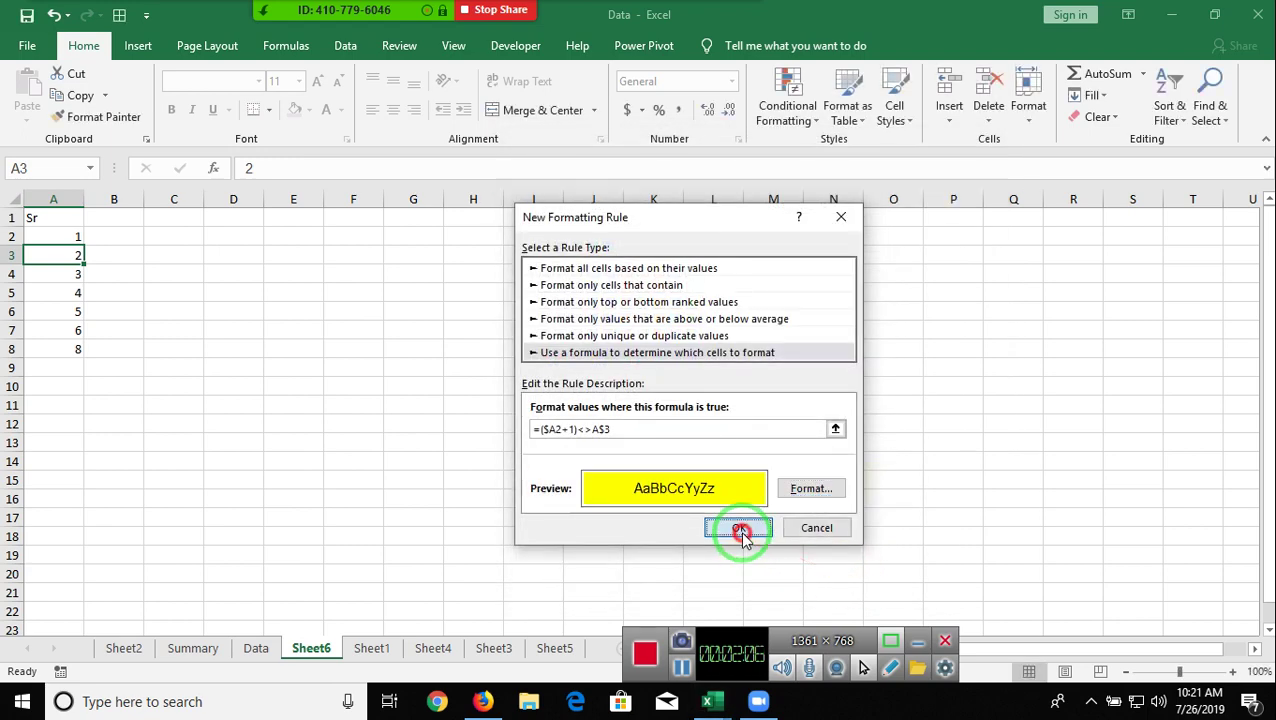
Copy A3's formatting down to A20 with Format Painter
left_click(99, 124)
left_click_drag(50, 255, 61, 571)
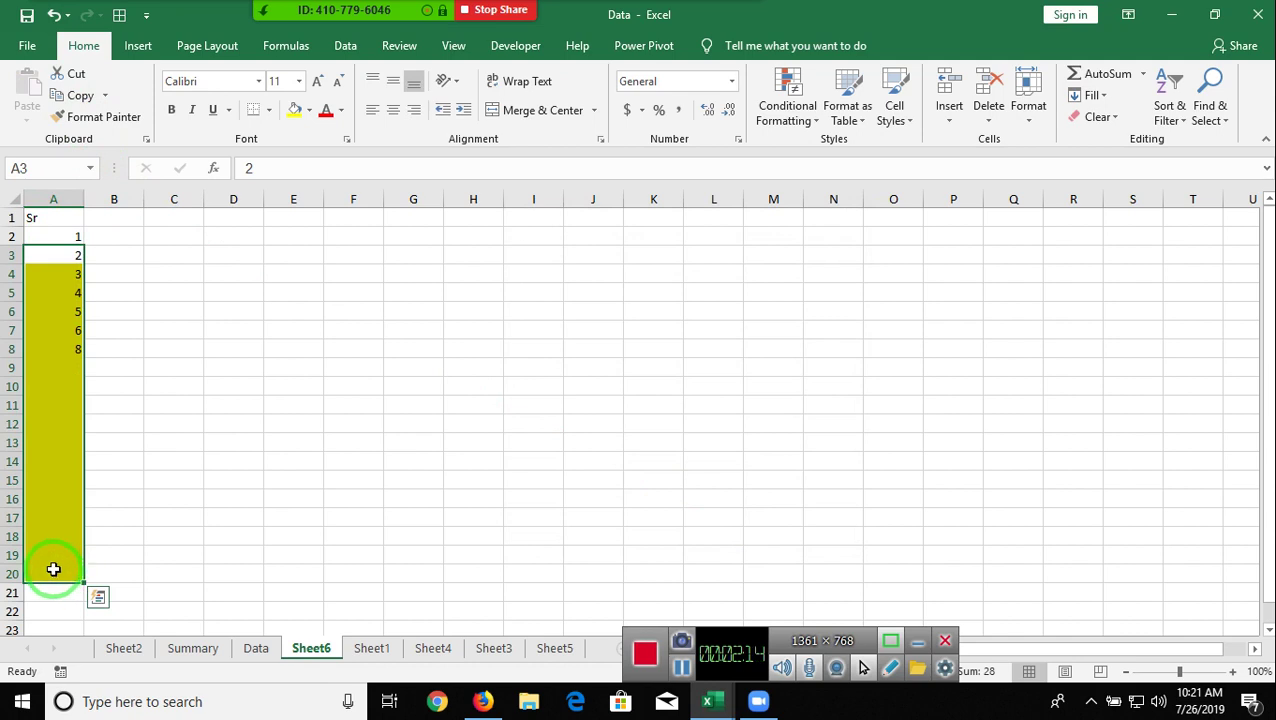
left_click(55, 257)
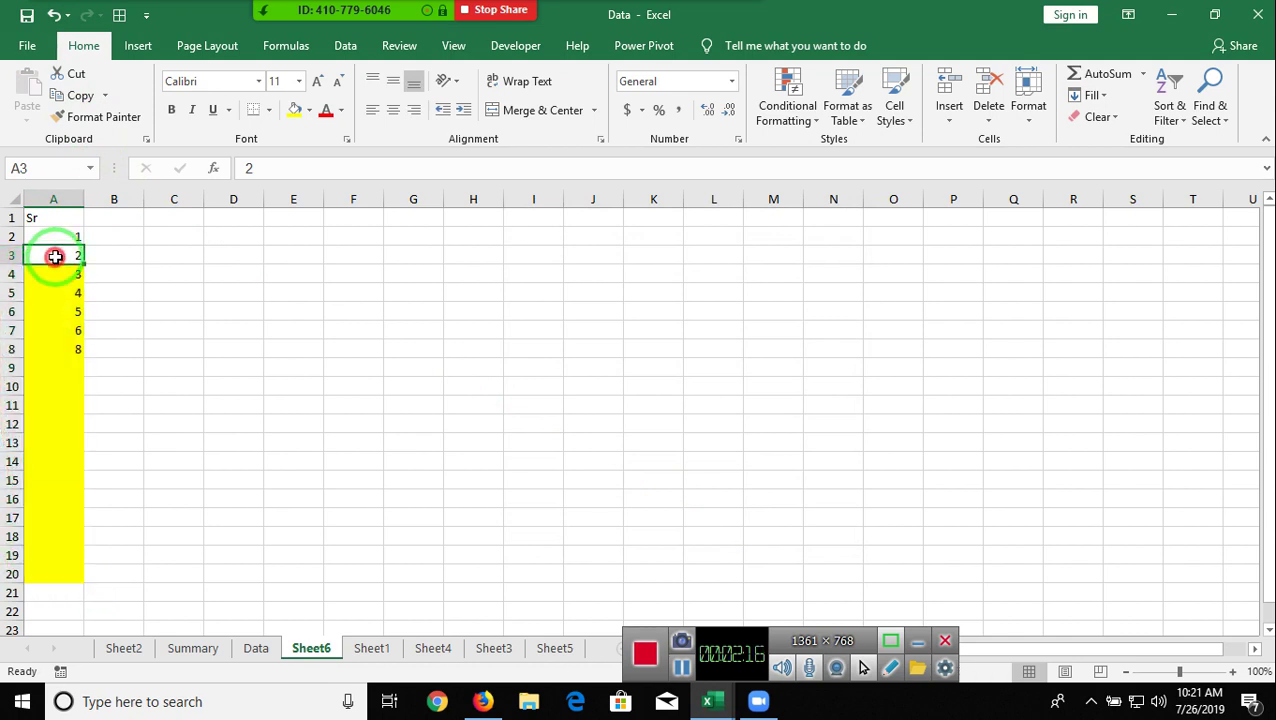
Change the rule formula to =($A2+1)<>A3 in Manage Rules and apply it
left_click(800, 108)
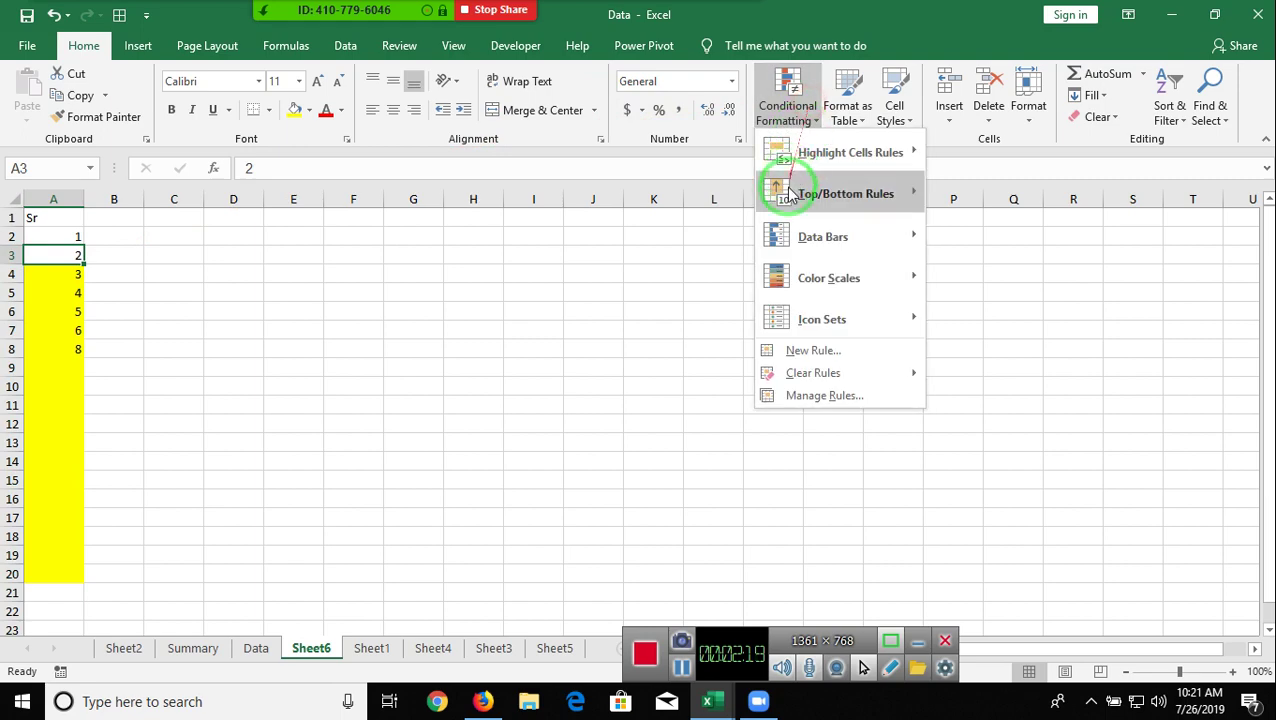
left_click(810, 396)
left_click(630, 354)
double_click(632, 356)
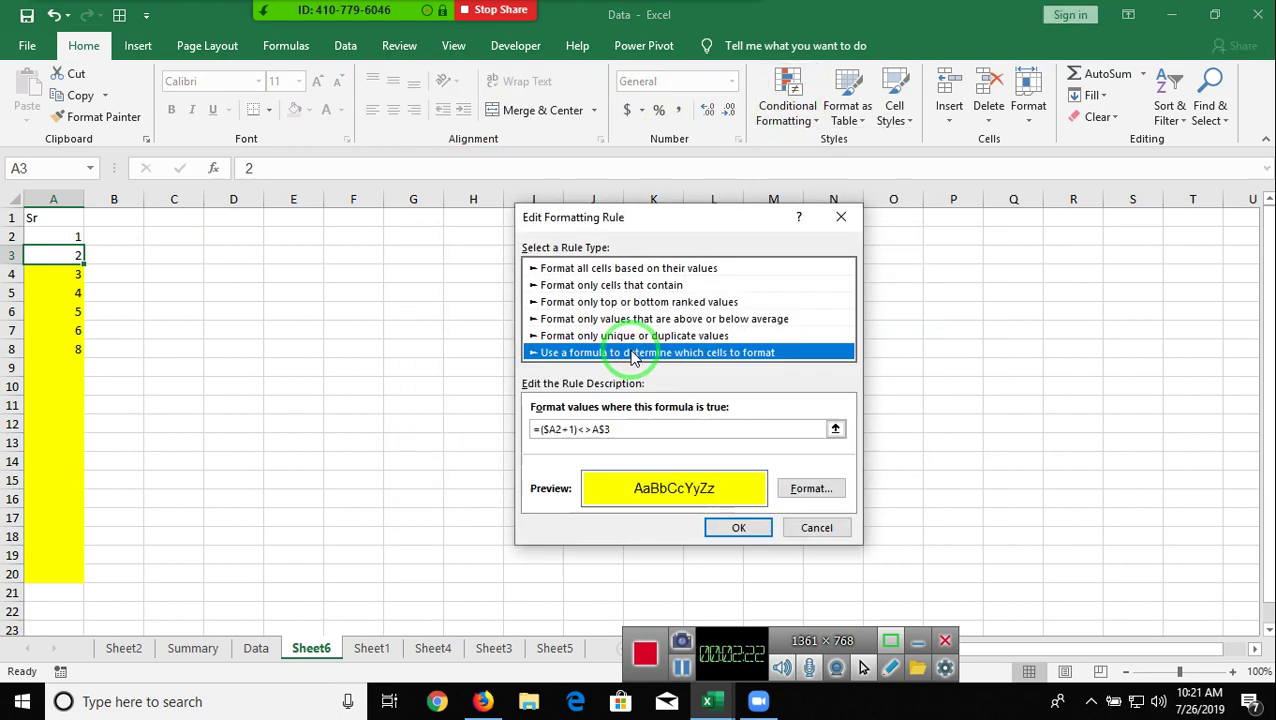
left_click(604, 428)
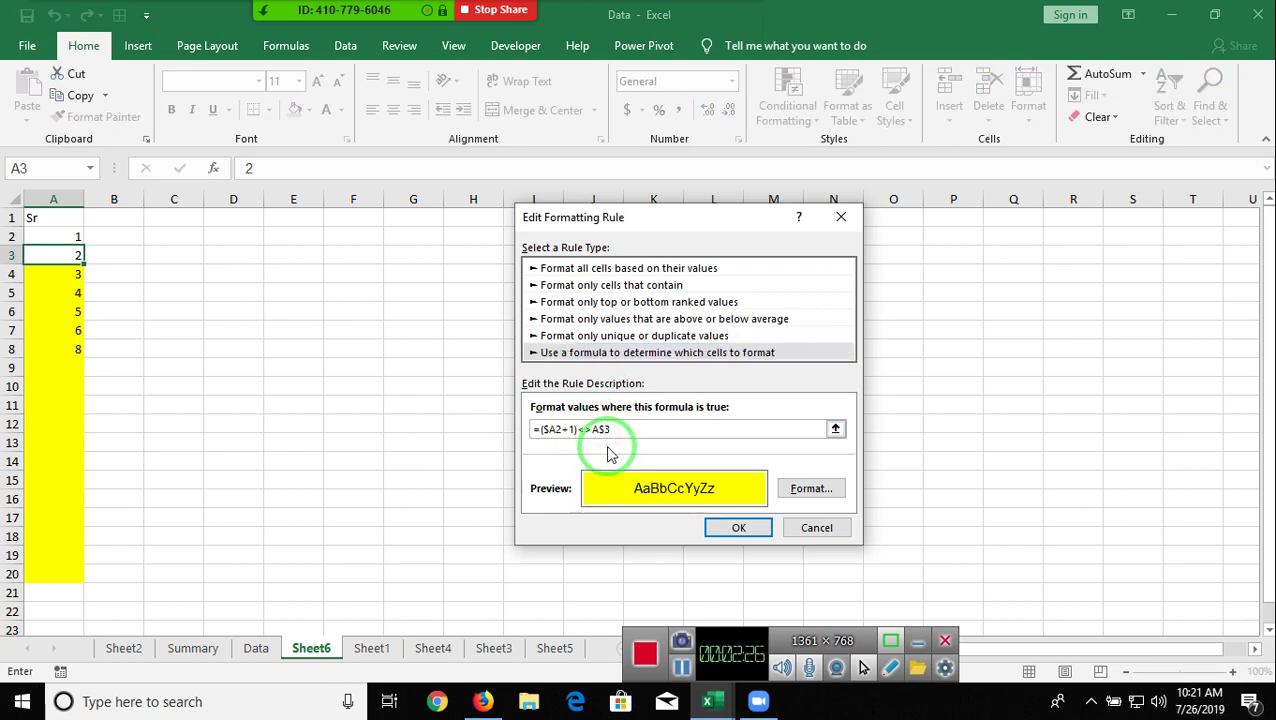
left_click(736, 529)
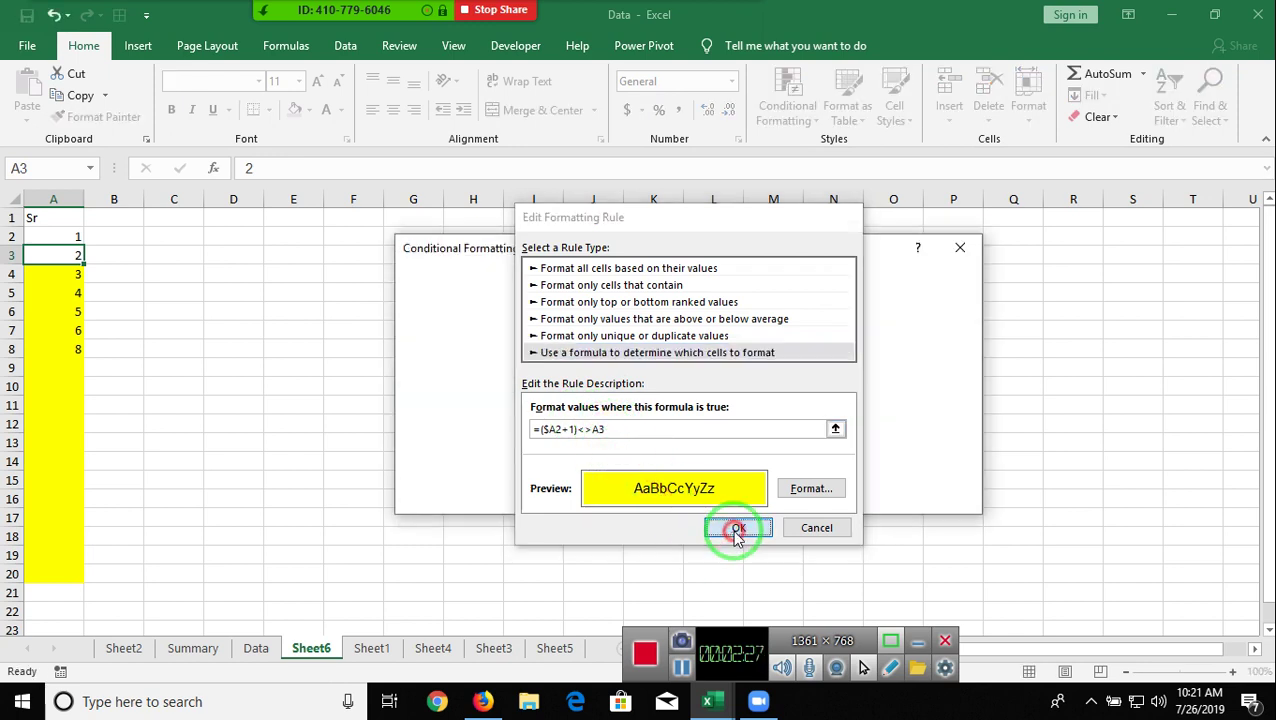
left_click(918, 497)
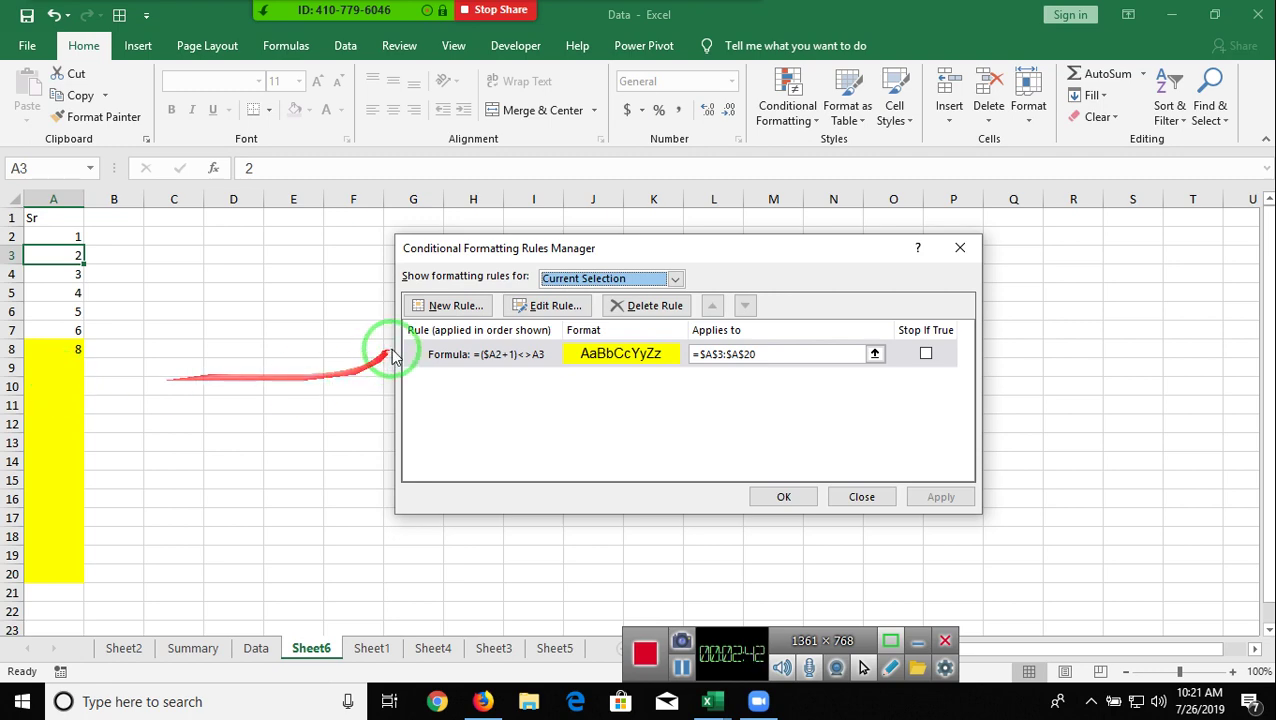
Rewrite the rule as =AND(($A2+1)<>A3,A3>0), apply it, and close the Rules Manager
double_click(478, 355)
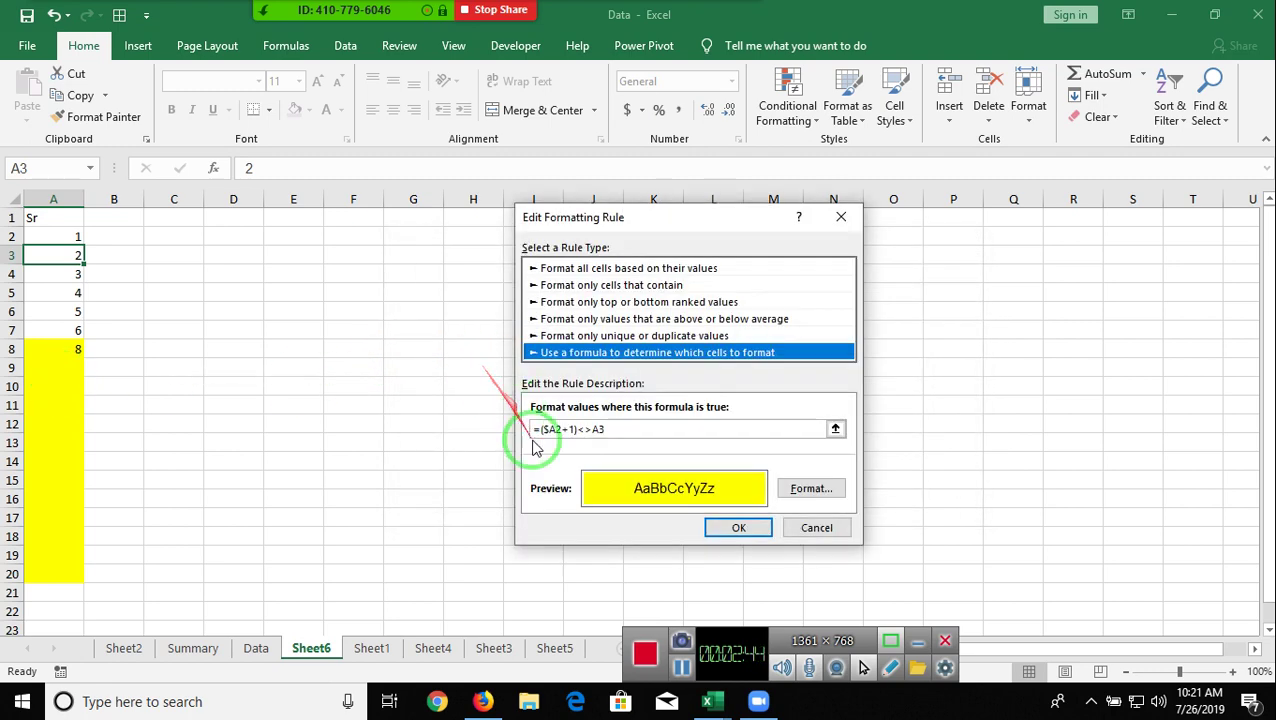
left_click(540, 430)
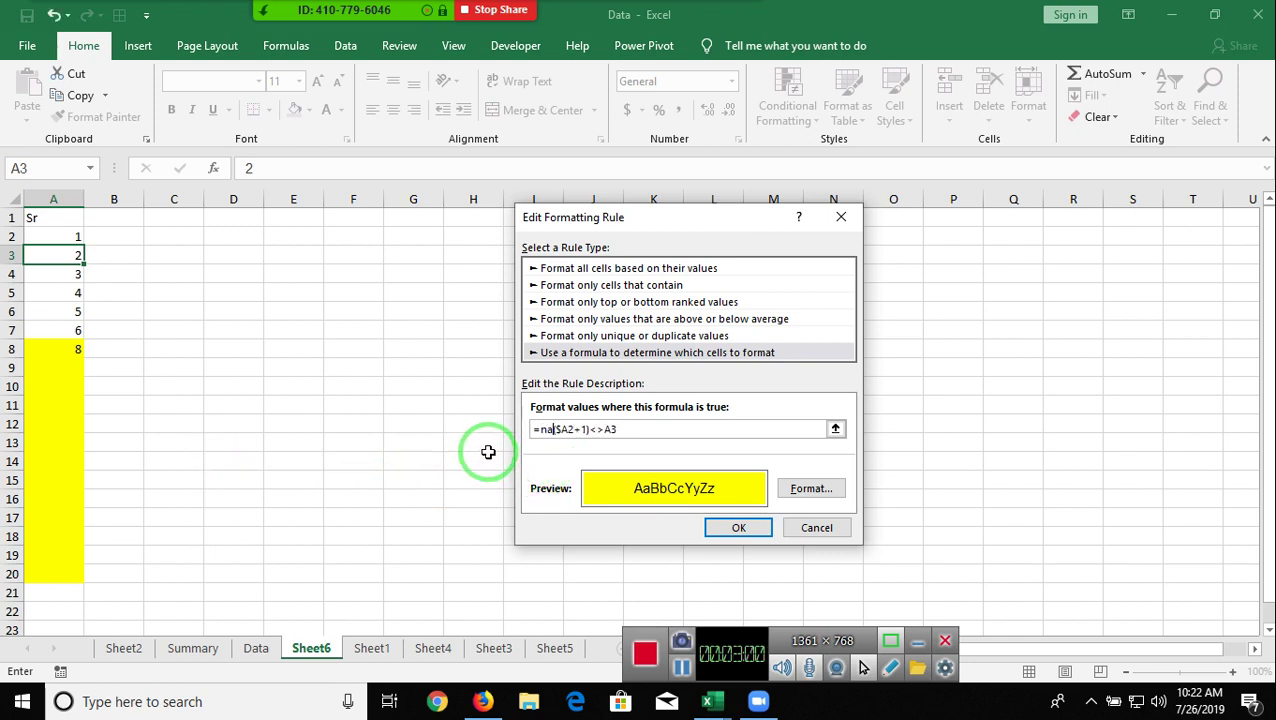
type("a")
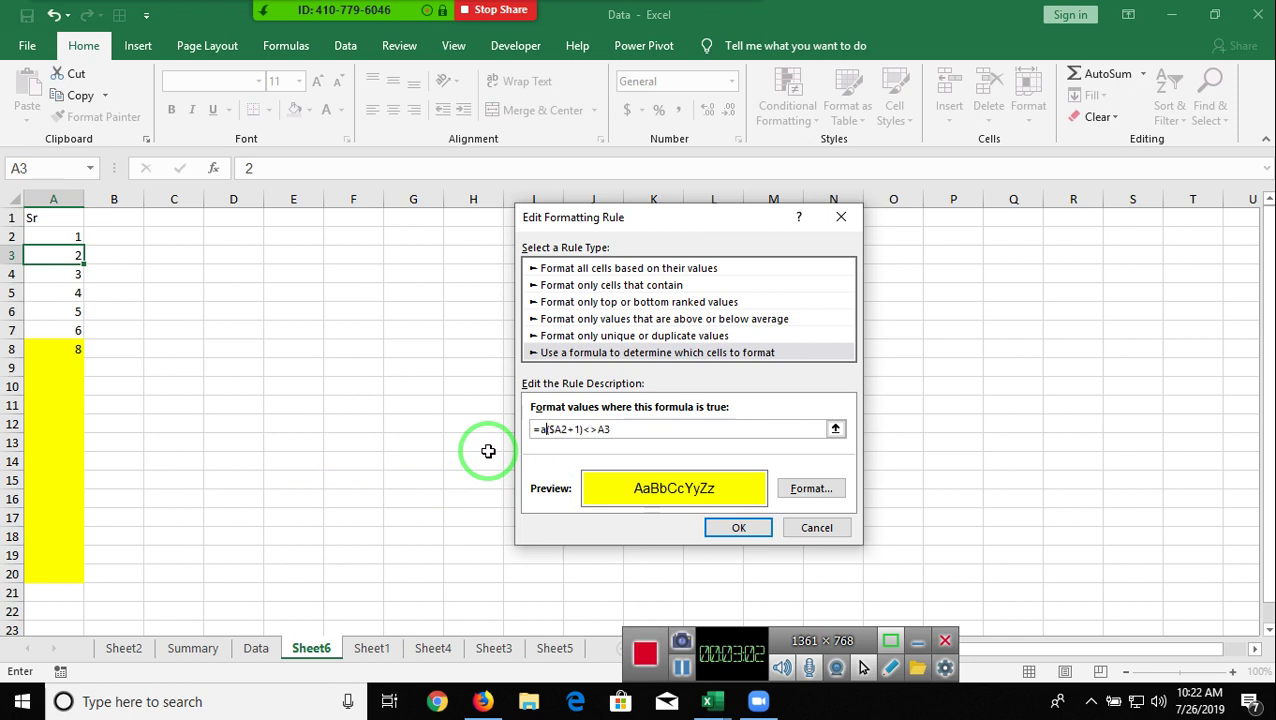
type("nd(")
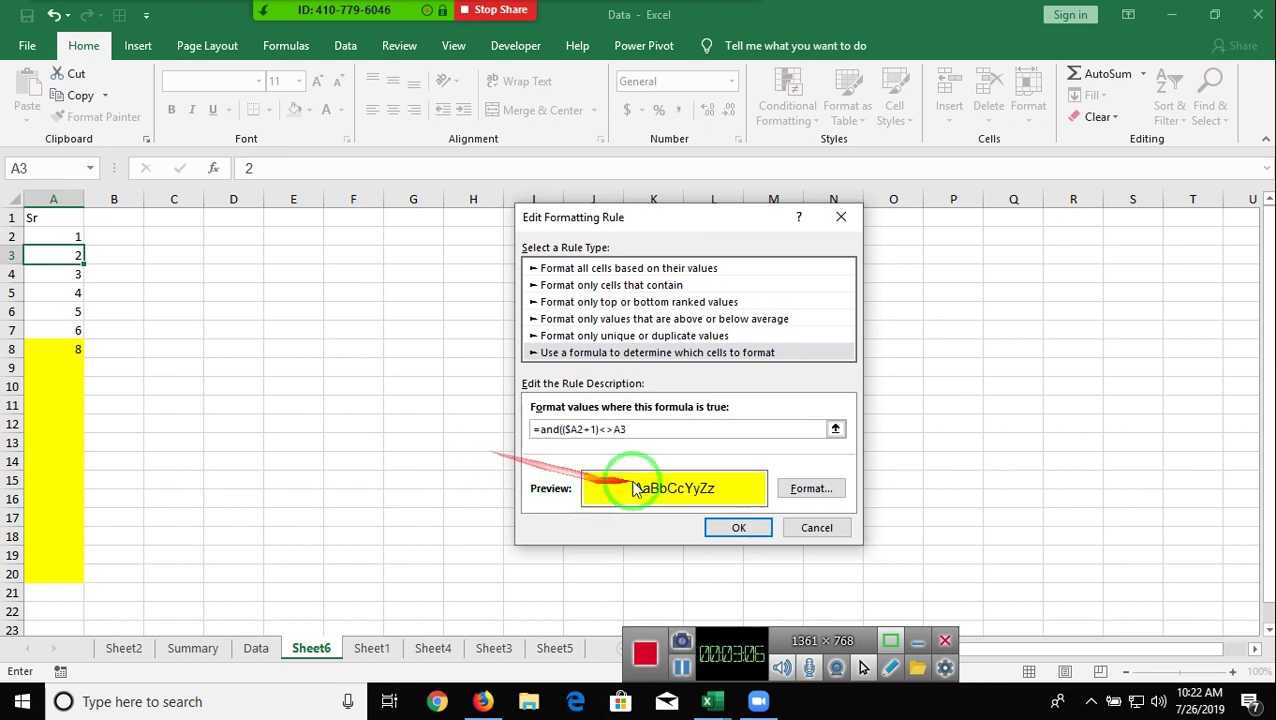
left_click(645, 433)
left_click(646, 434)
type(",a3>0)")
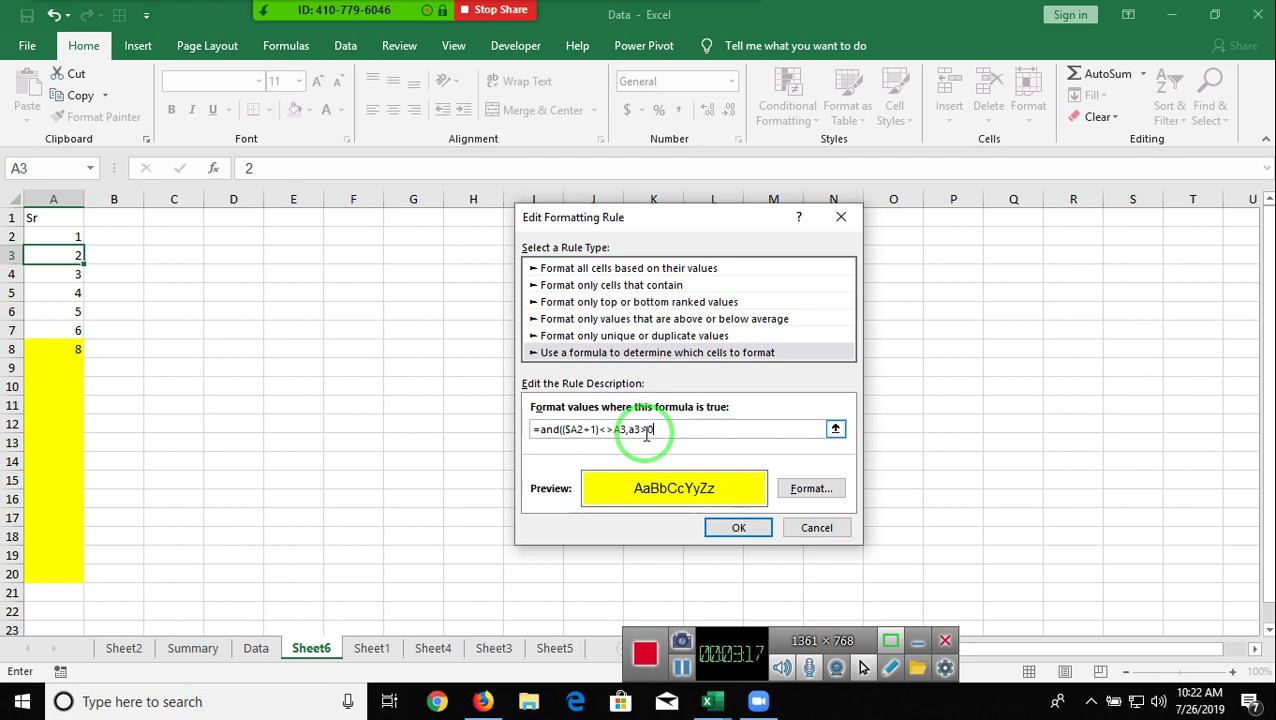
left_click(740, 527)
left_click(941, 500)
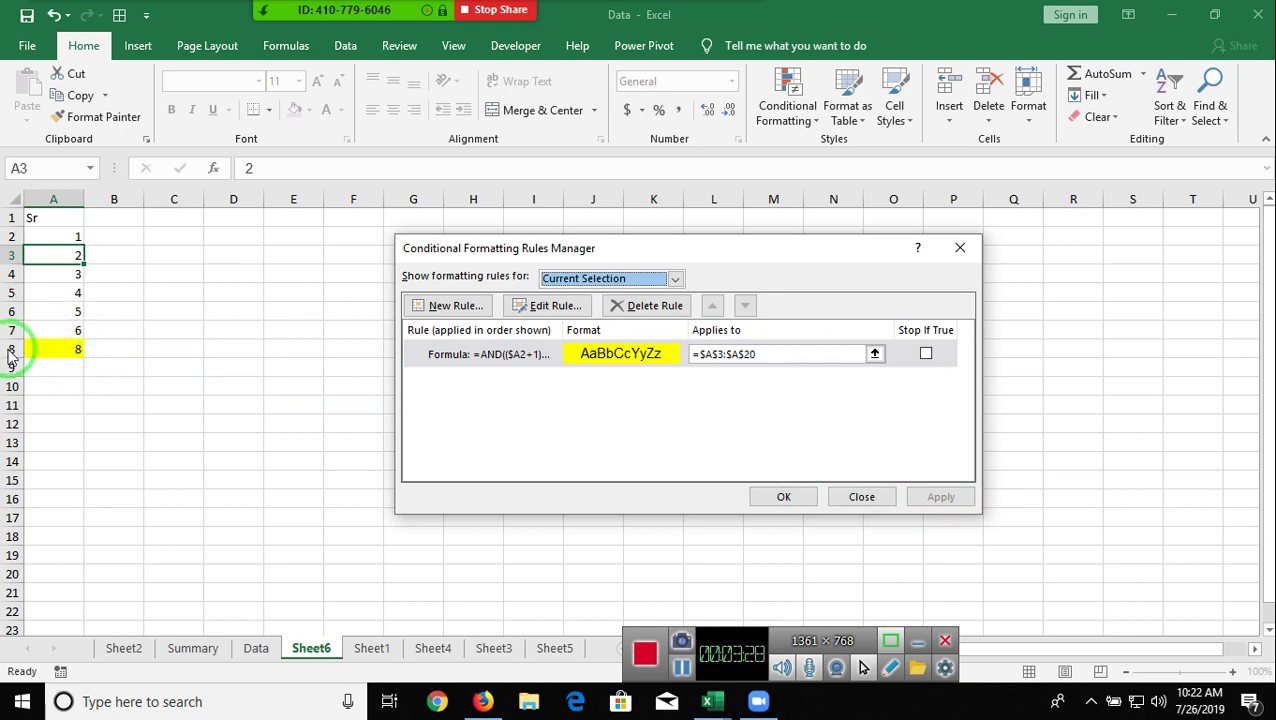
left_click(785, 497)
Open the highlight rule in Edit Formatting Rule via Manage Rules
mouse_move(400, 10)
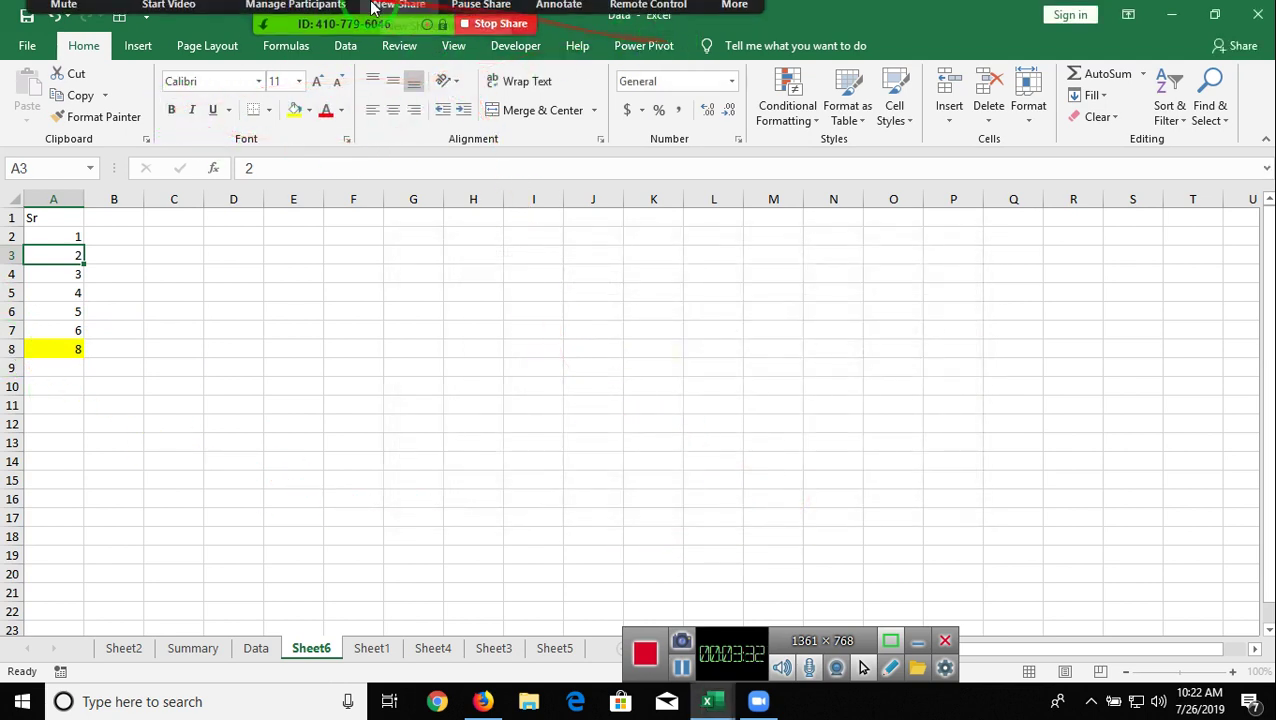
left_click(803, 127)
left_click(792, 105)
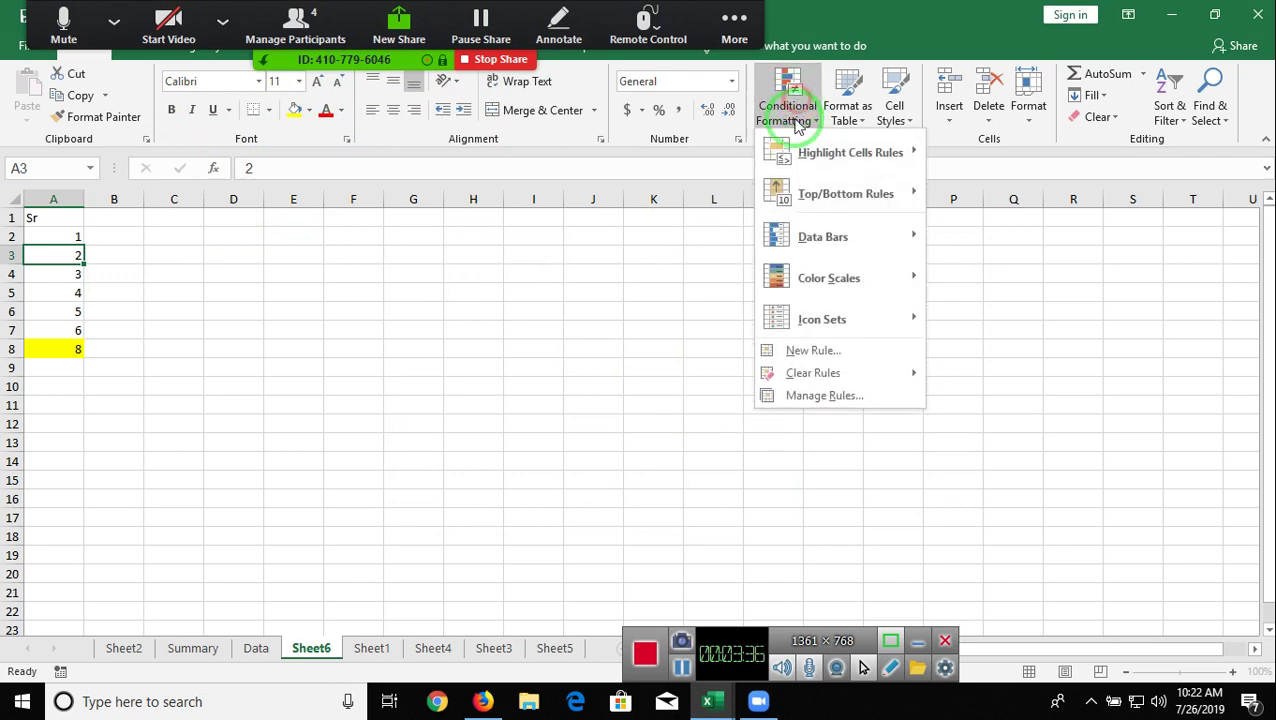
left_click(814, 400)
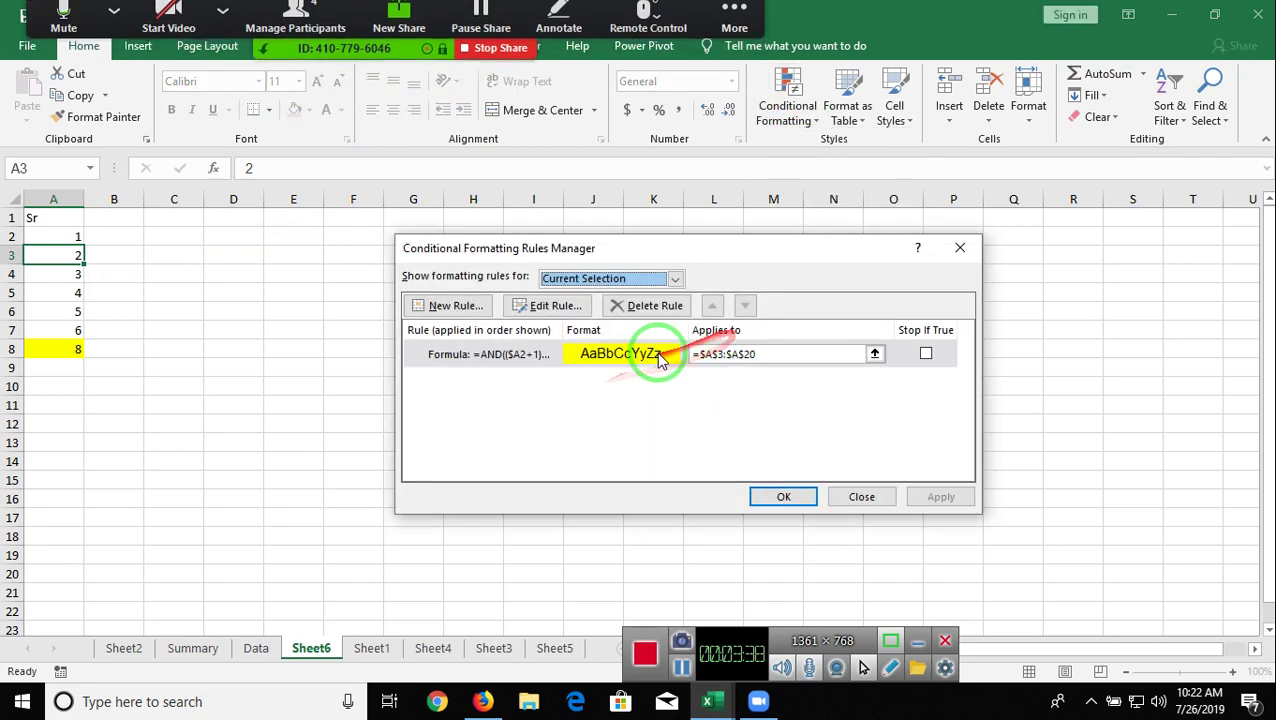
left_click(658, 356)
double_click(658, 356)
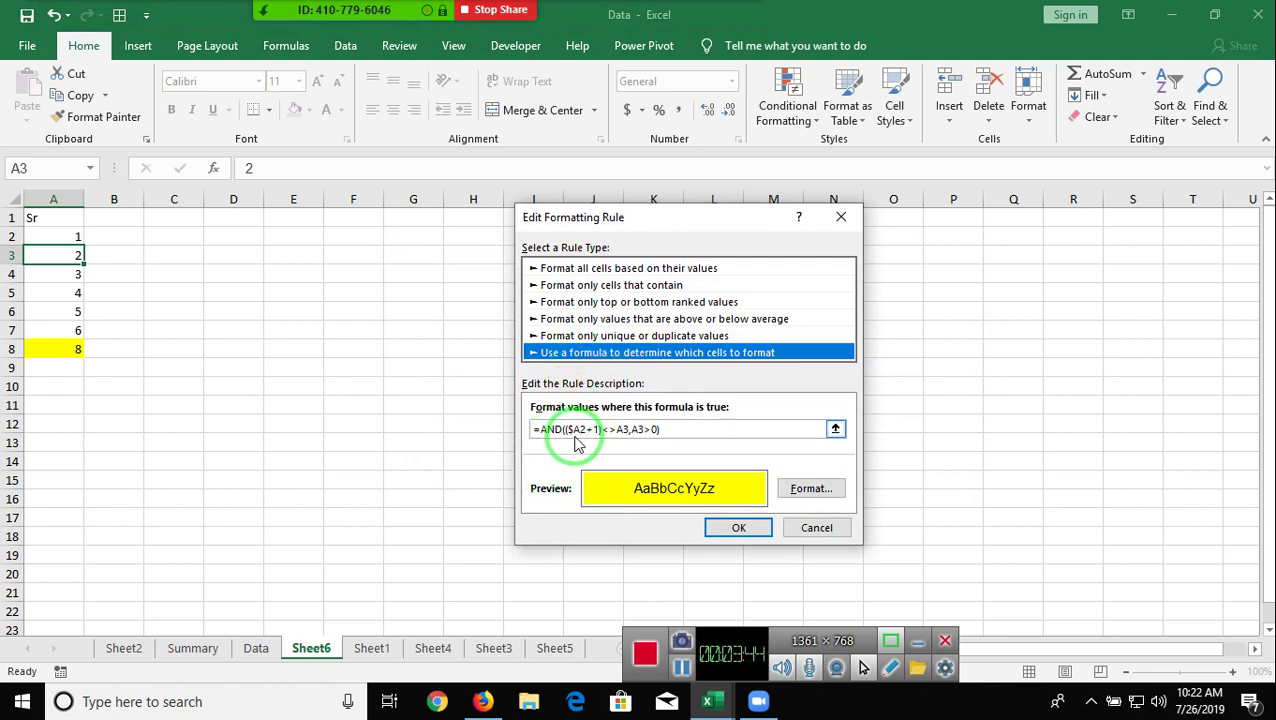
Type > between the comparison signs and select the ($A2+1)<>A3 comparison
left_click(610, 432)
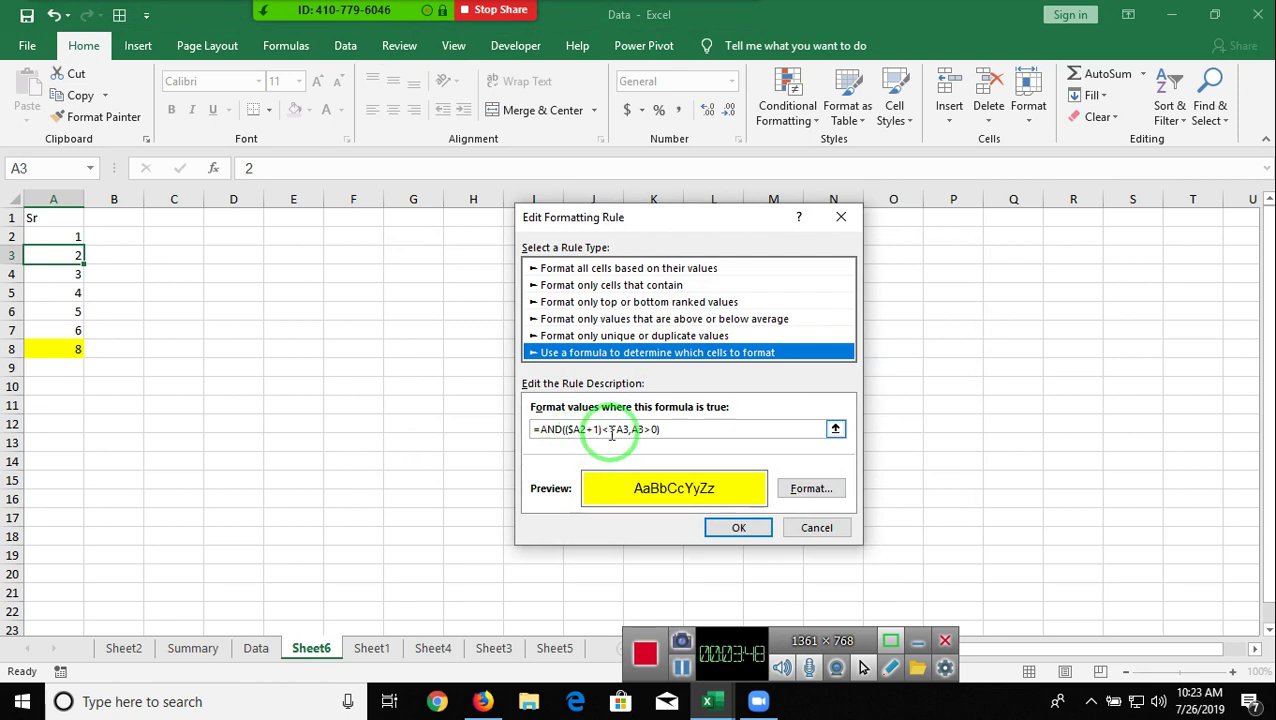
type(">")
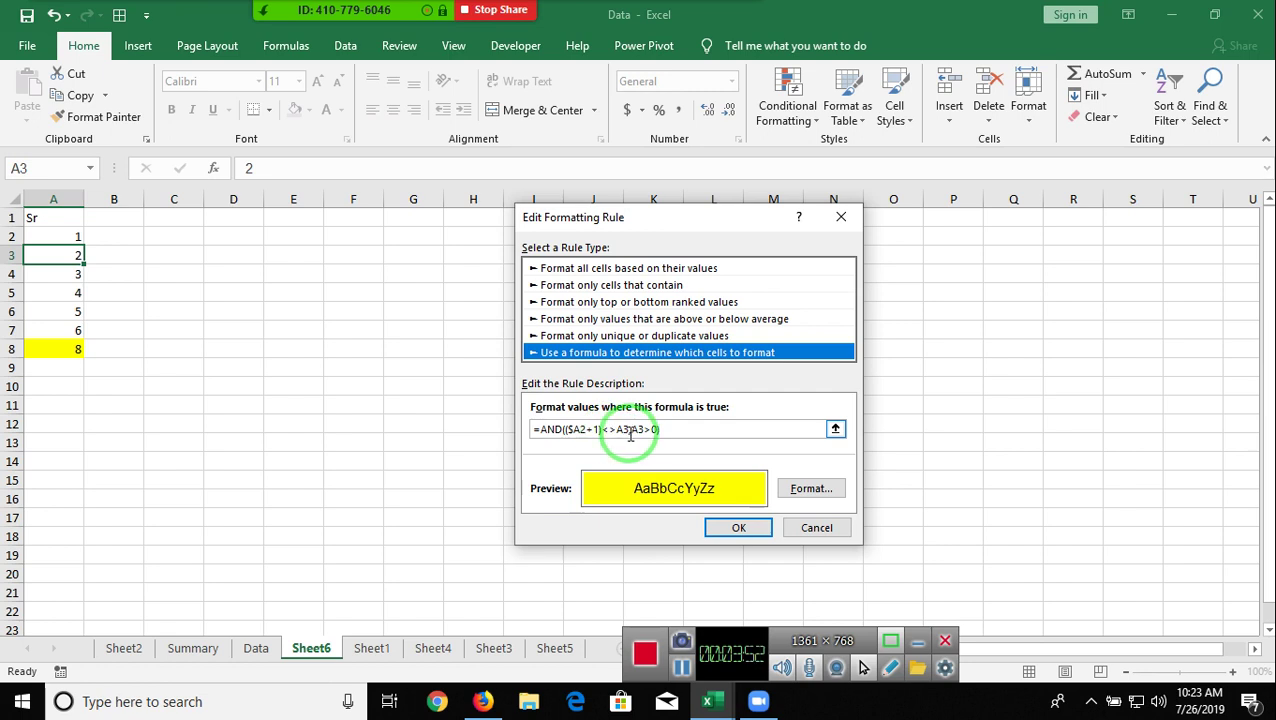
left_click_drag(629, 429, 95, 374)
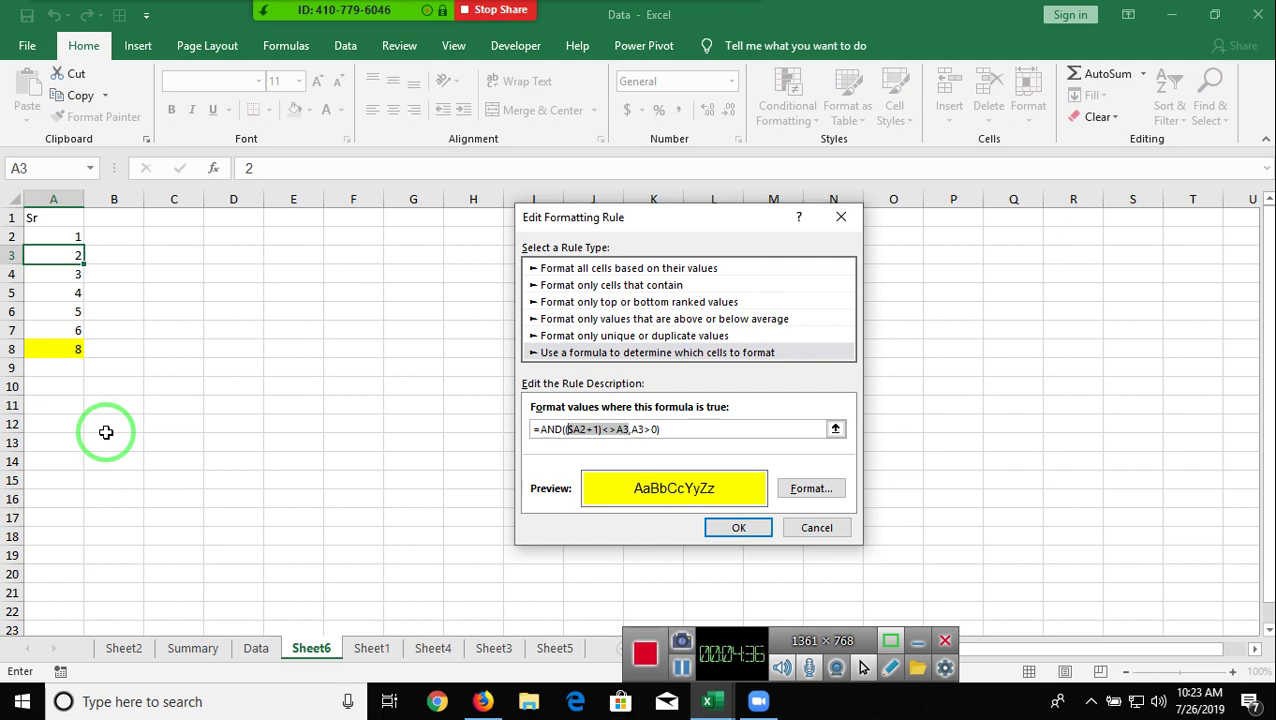
left_click_drag(106, 432, 607, 541)
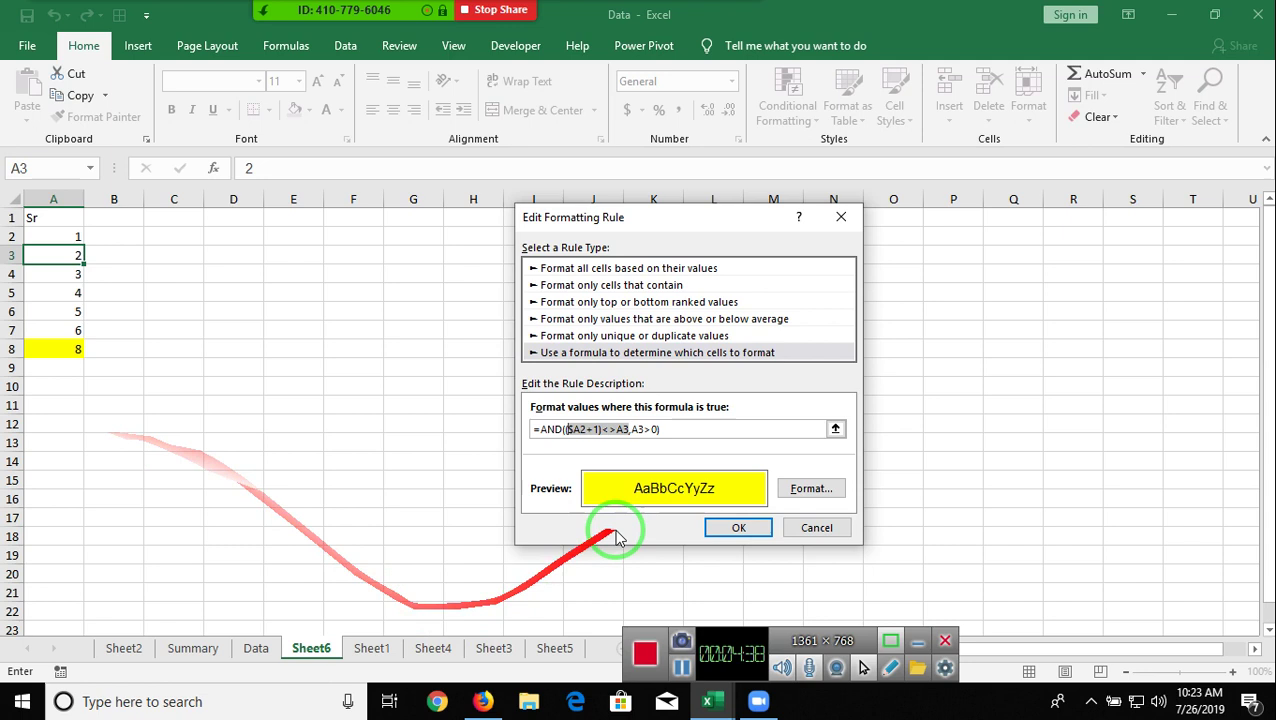
left_click(750, 529)
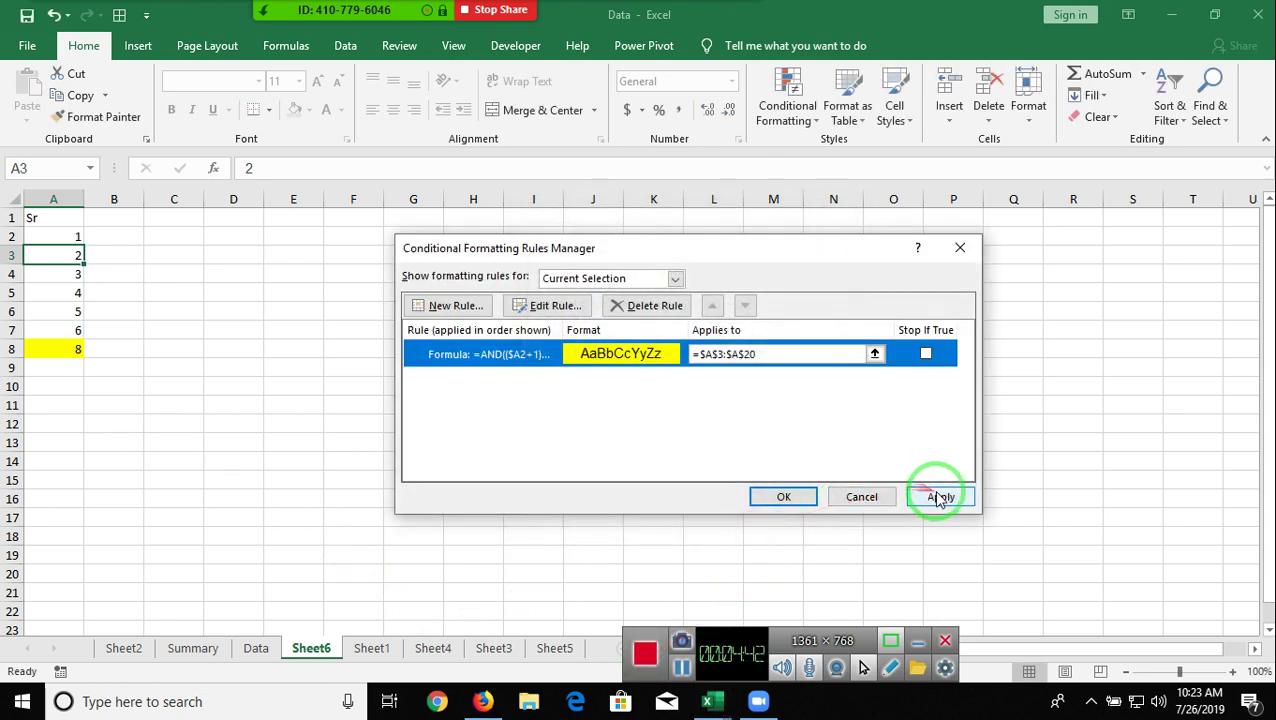
Apply the rule unchanged, close the Rules Manager, and select empty cell F7
left_click(938, 497)
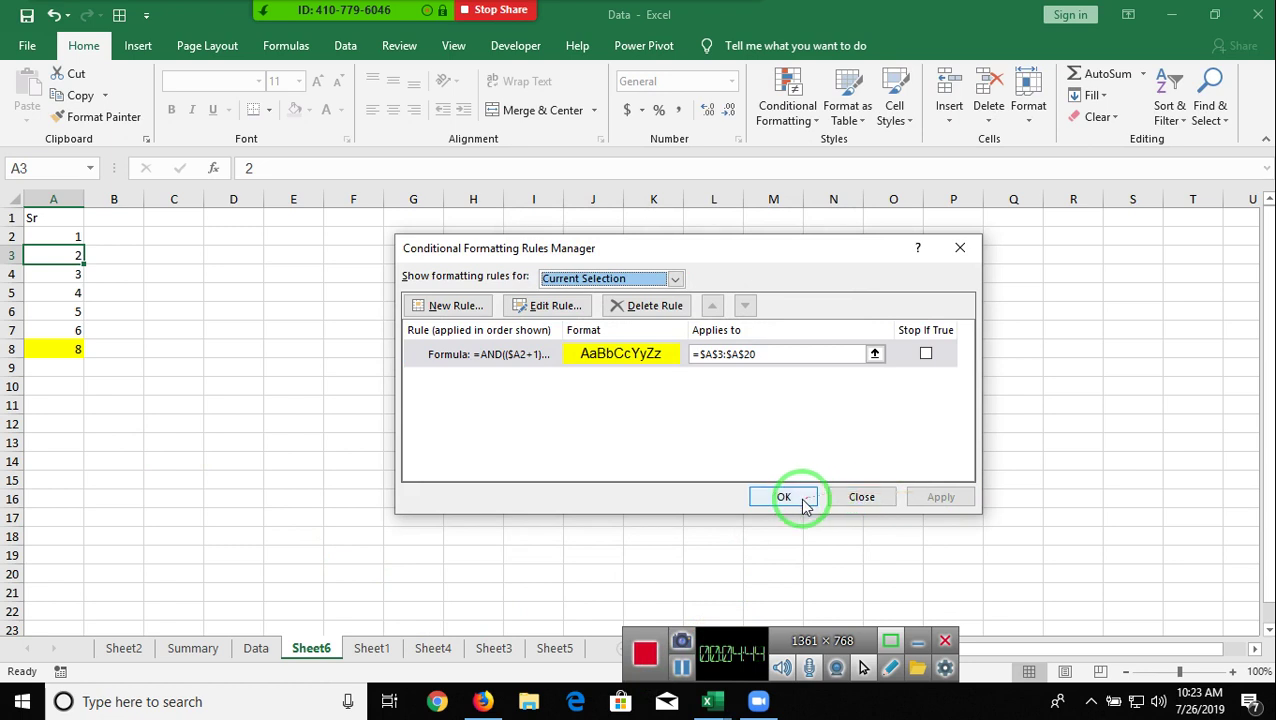
left_click(802, 498)
left_click(336, 333)
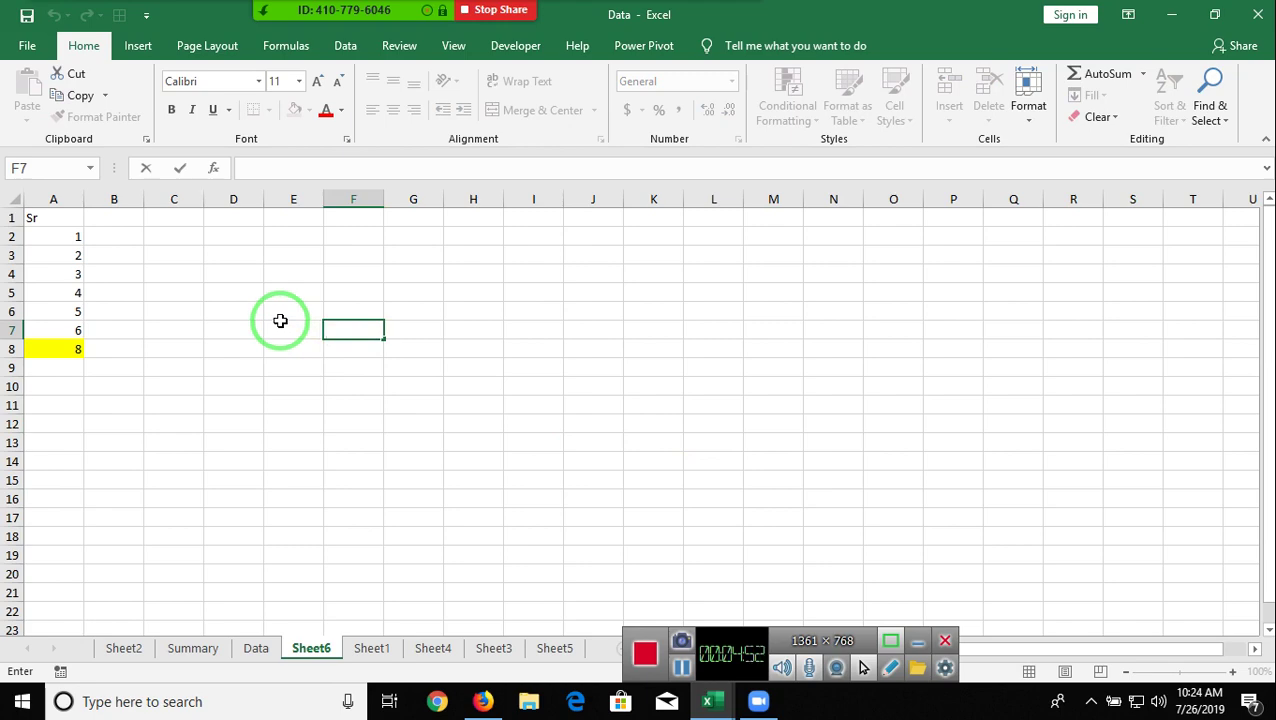
Minimise Excel with Win+D and refresh the desktop
key("super+d")
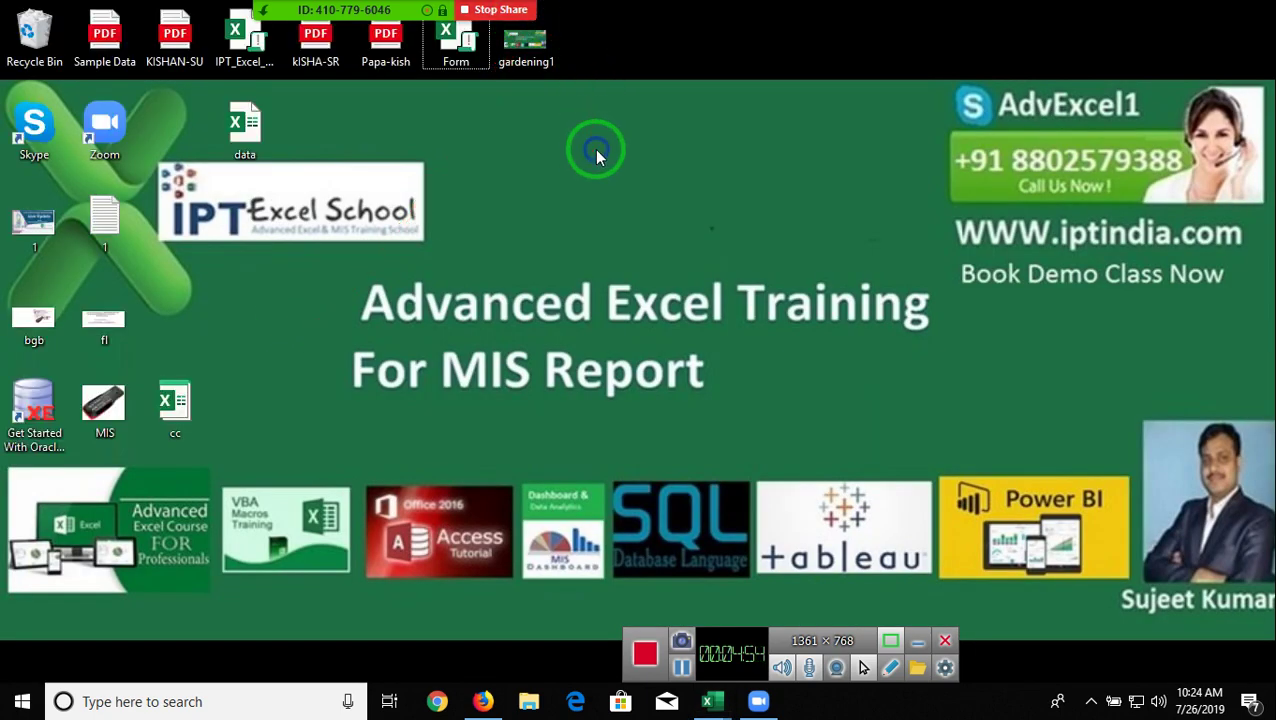
right_click(595, 149)
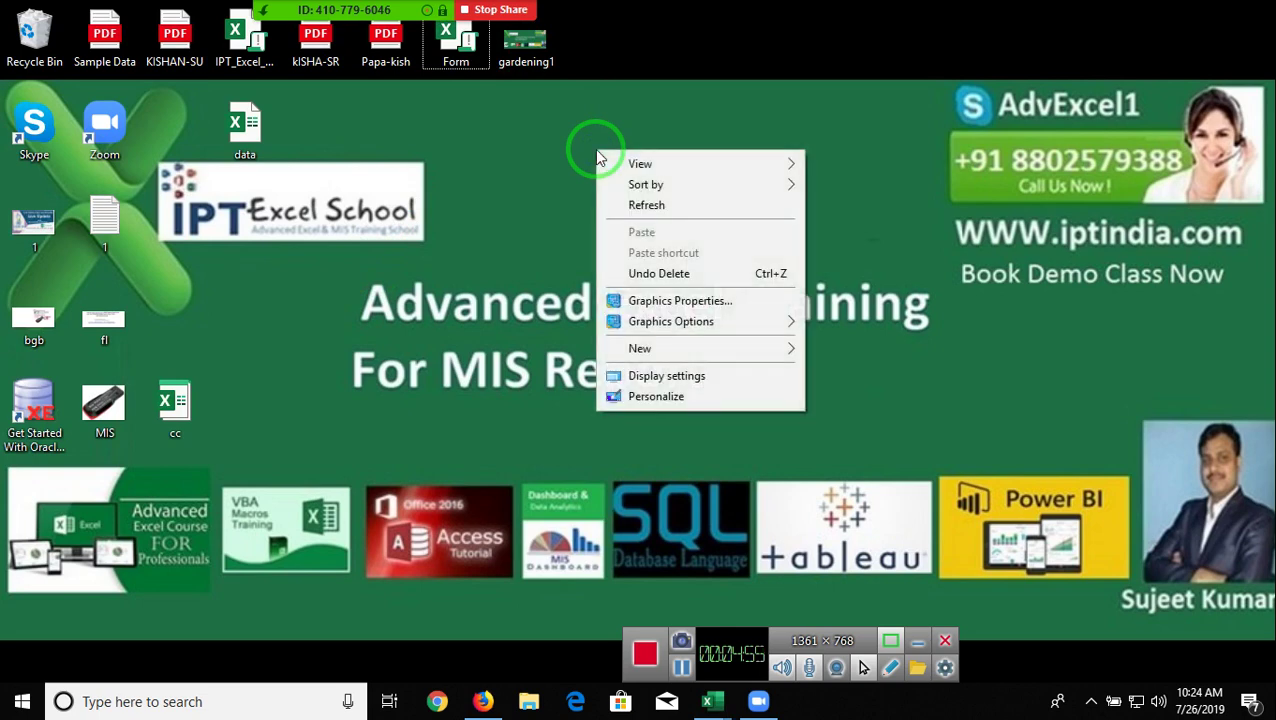
left_click(668, 205)
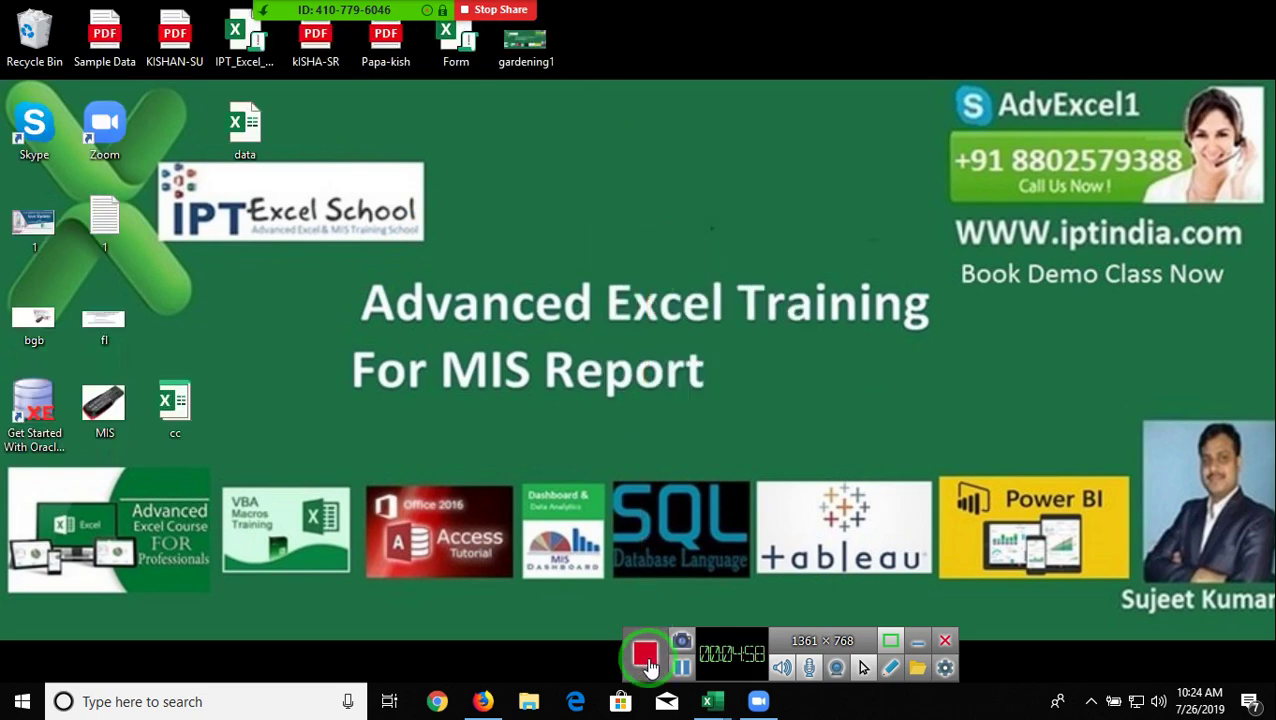